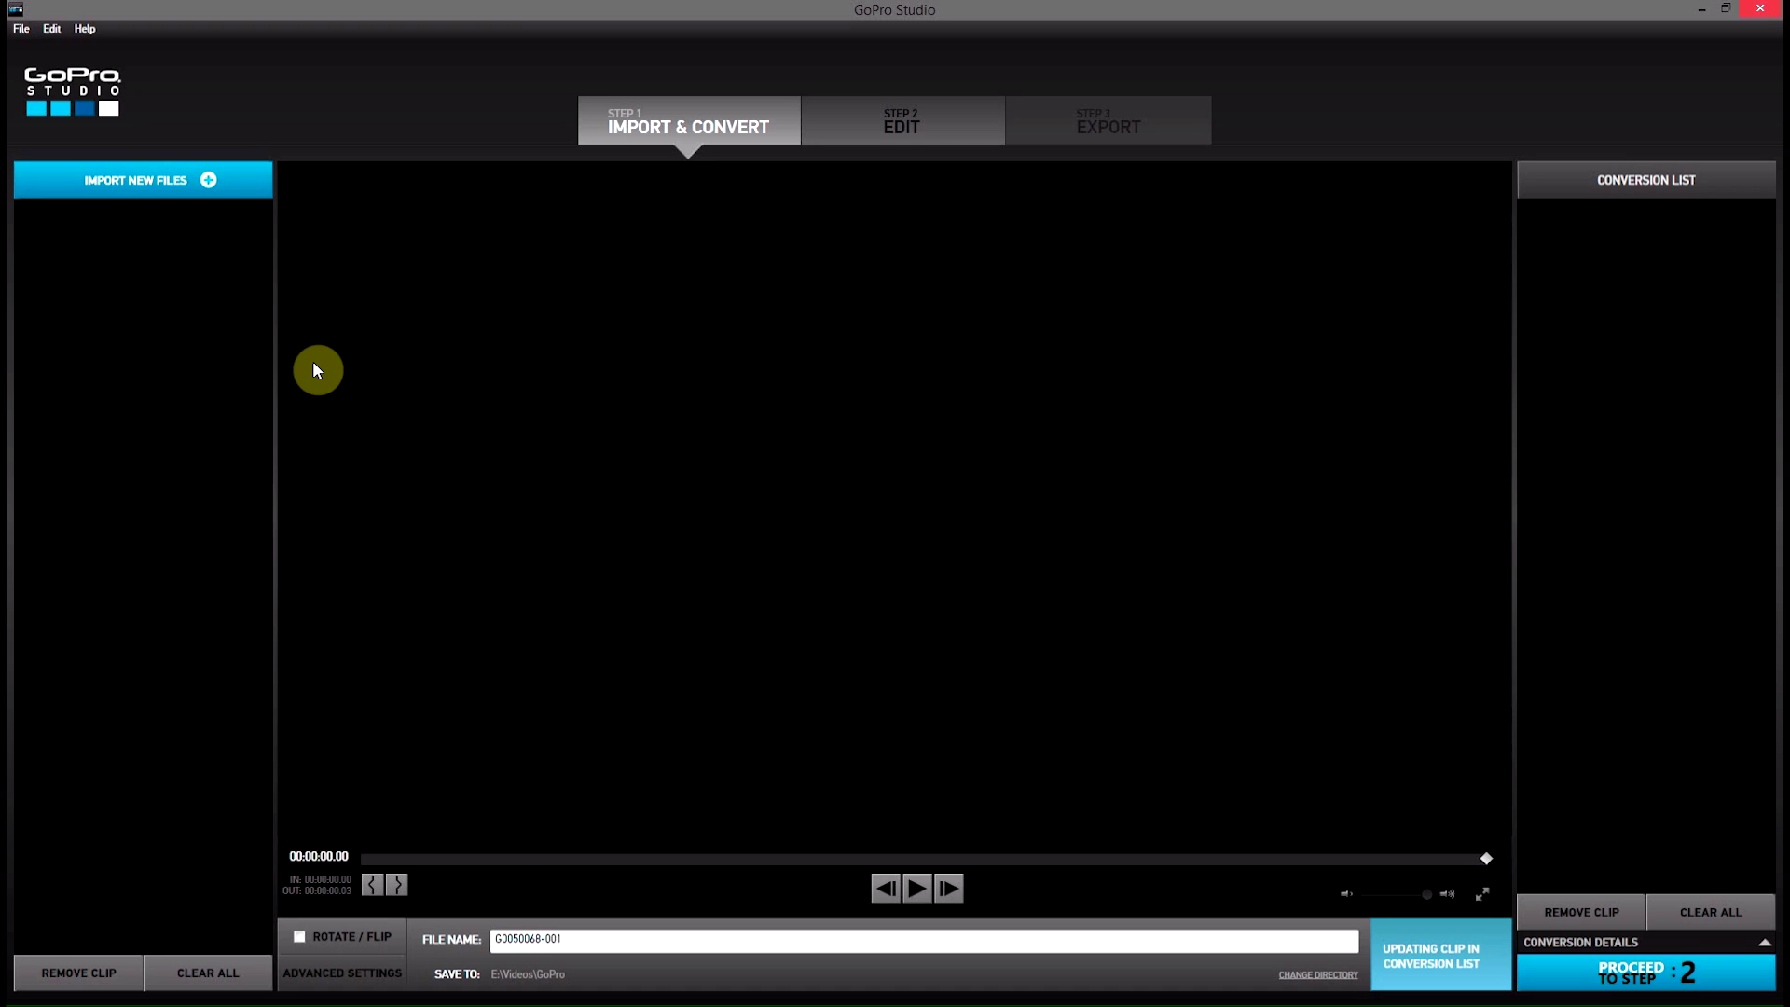
# Switch to the Step 2 Edit workspace with its empty media list and storyboard.
pyautogui.click(949, 94)
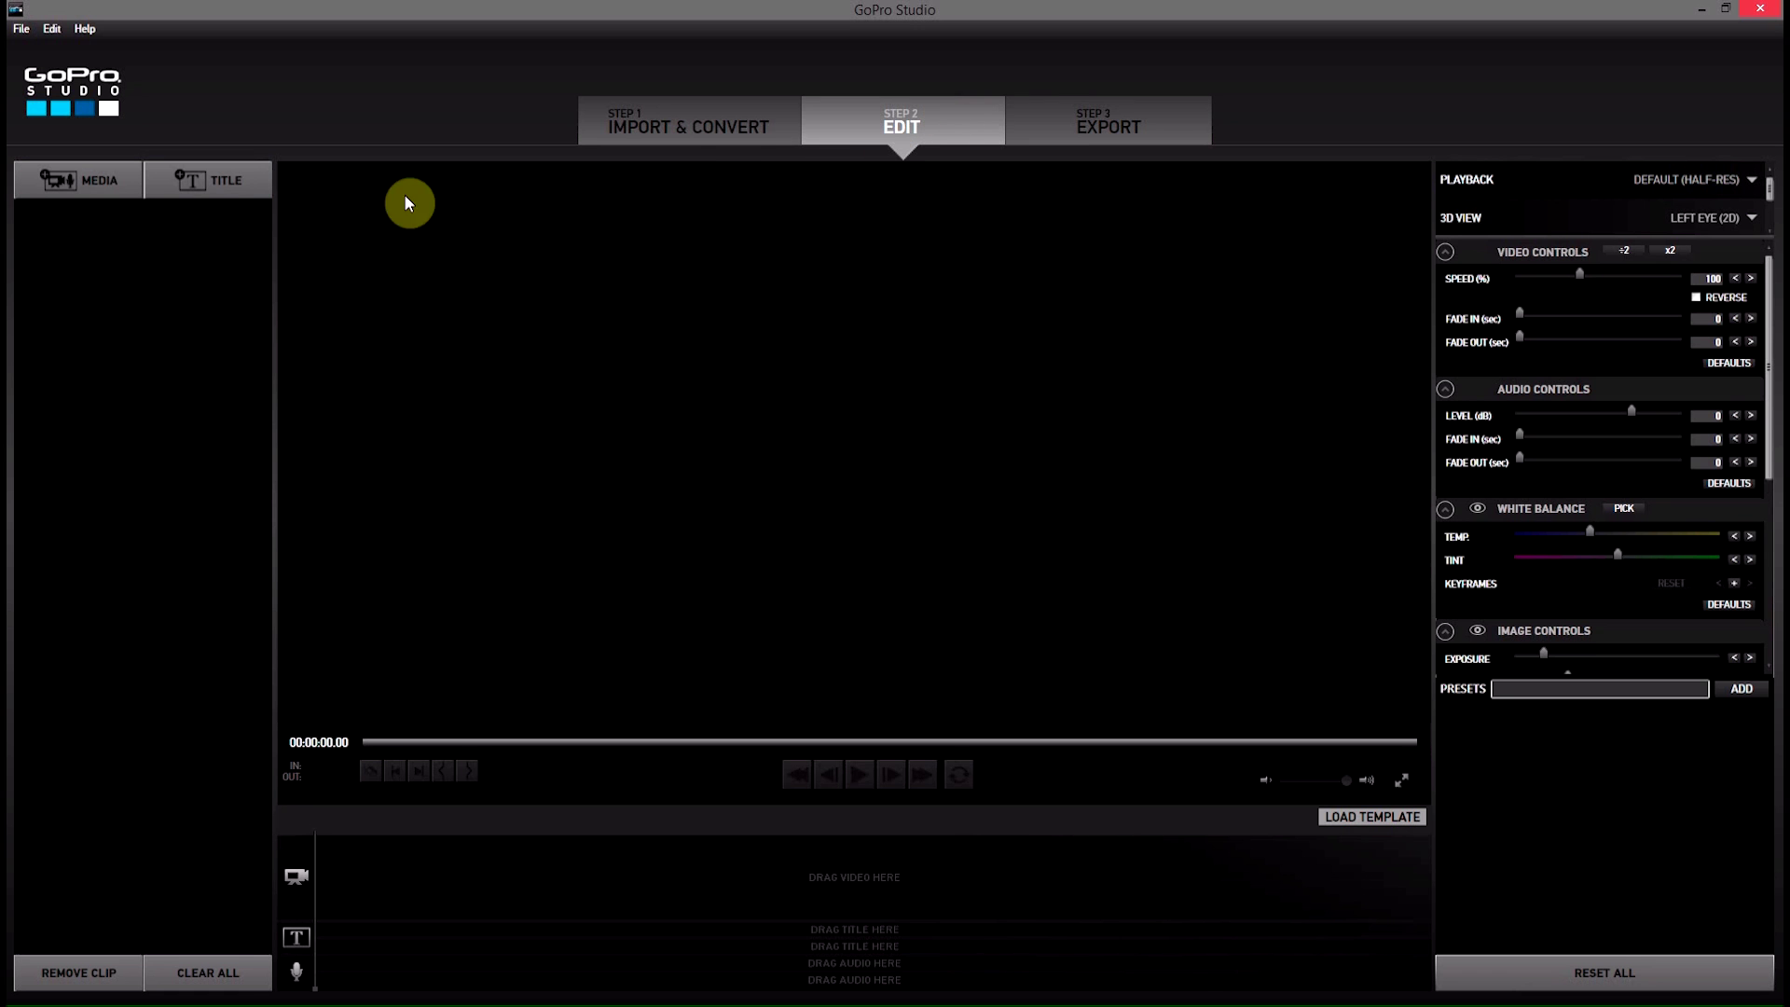
pyautogui.doubleClick(31, 631)
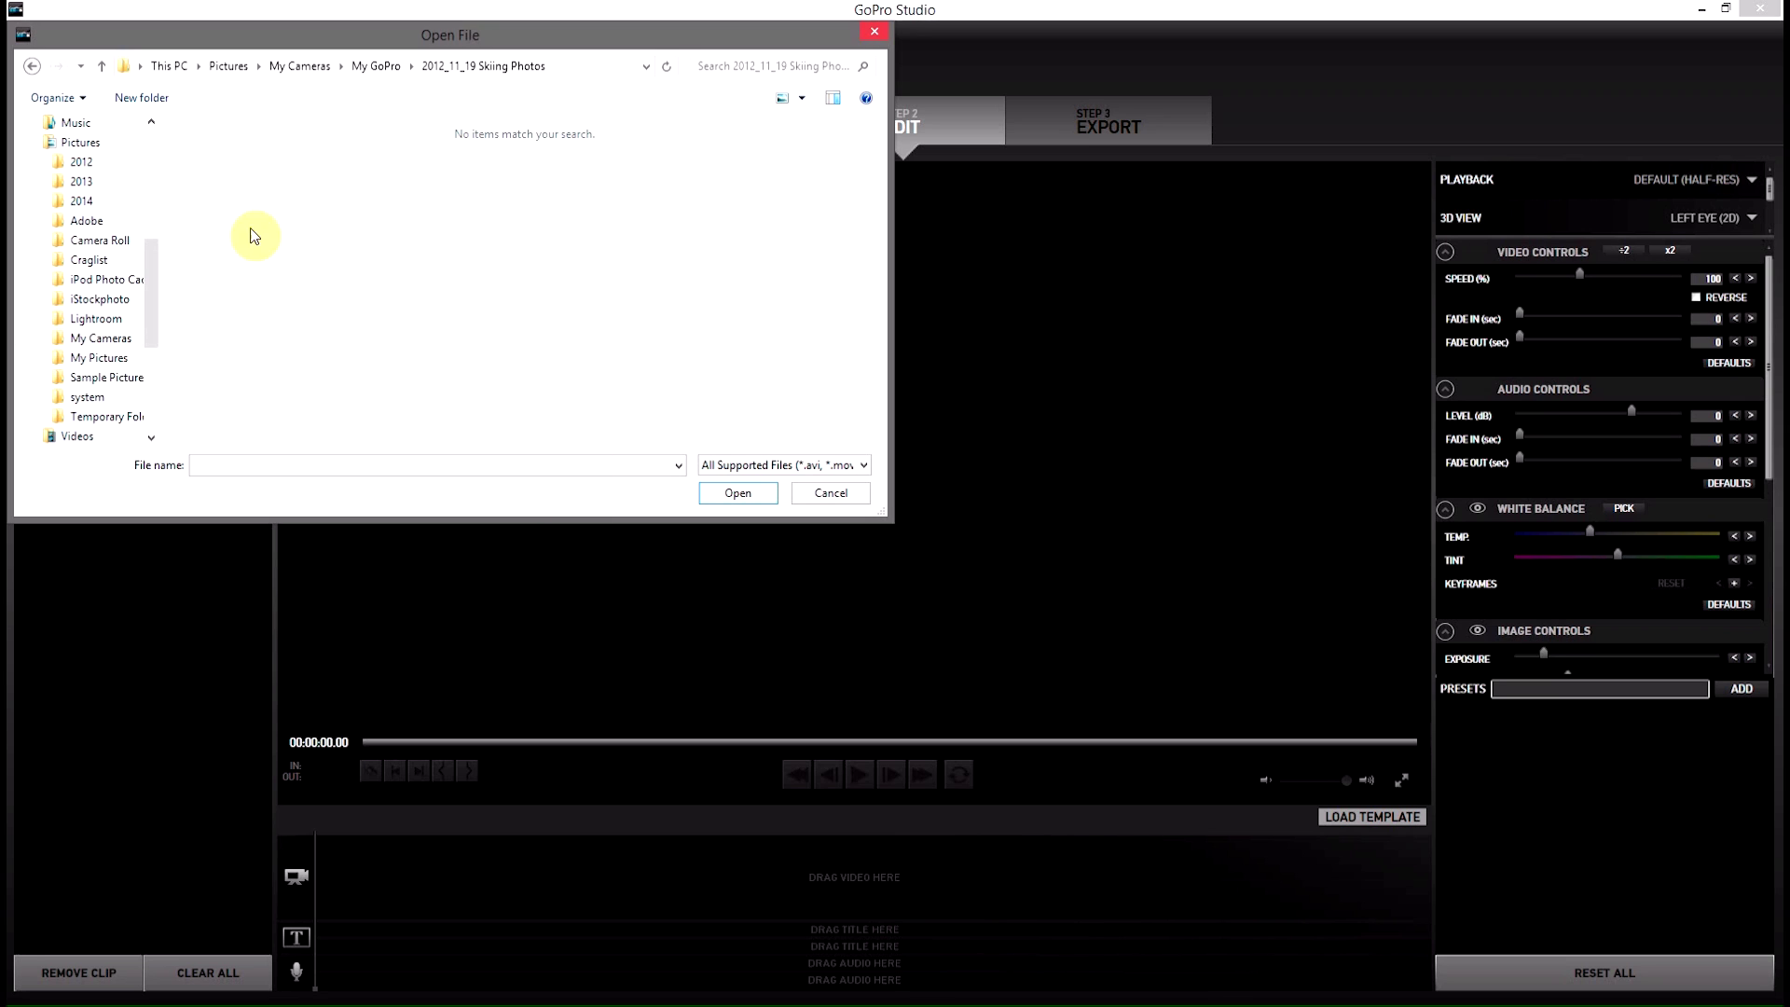
pyautogui.click(763, 470)
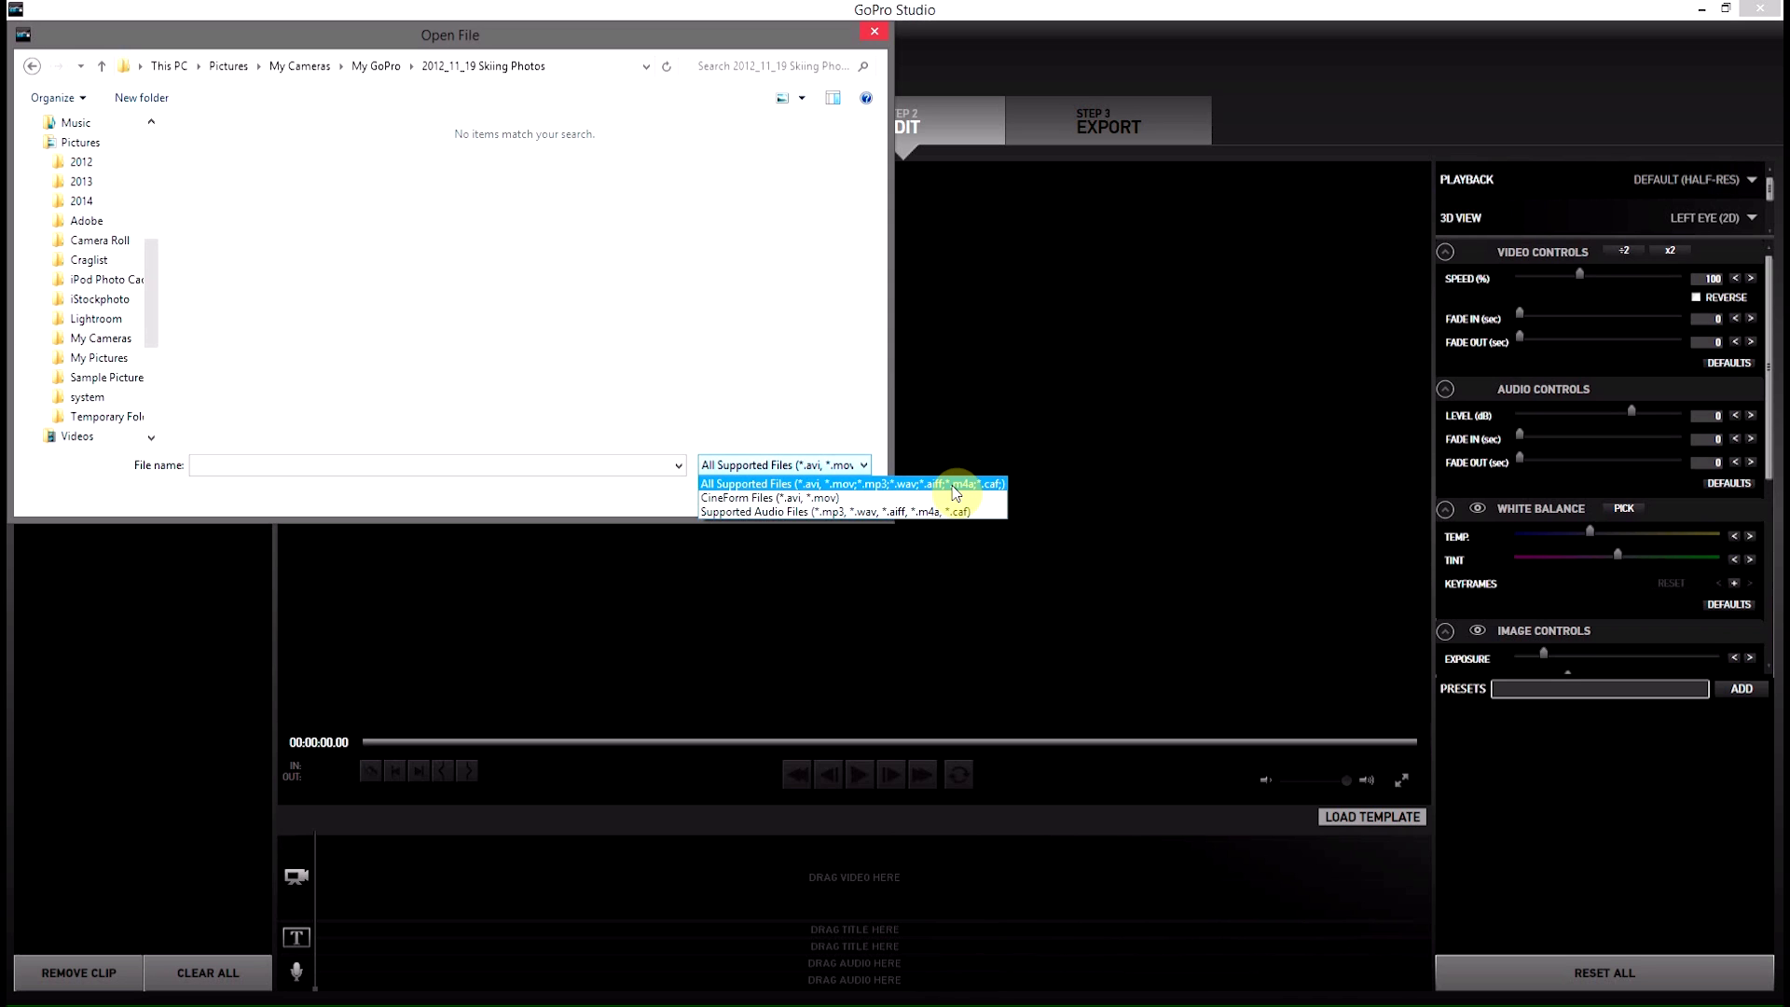
pyautogui.click(829, 258)
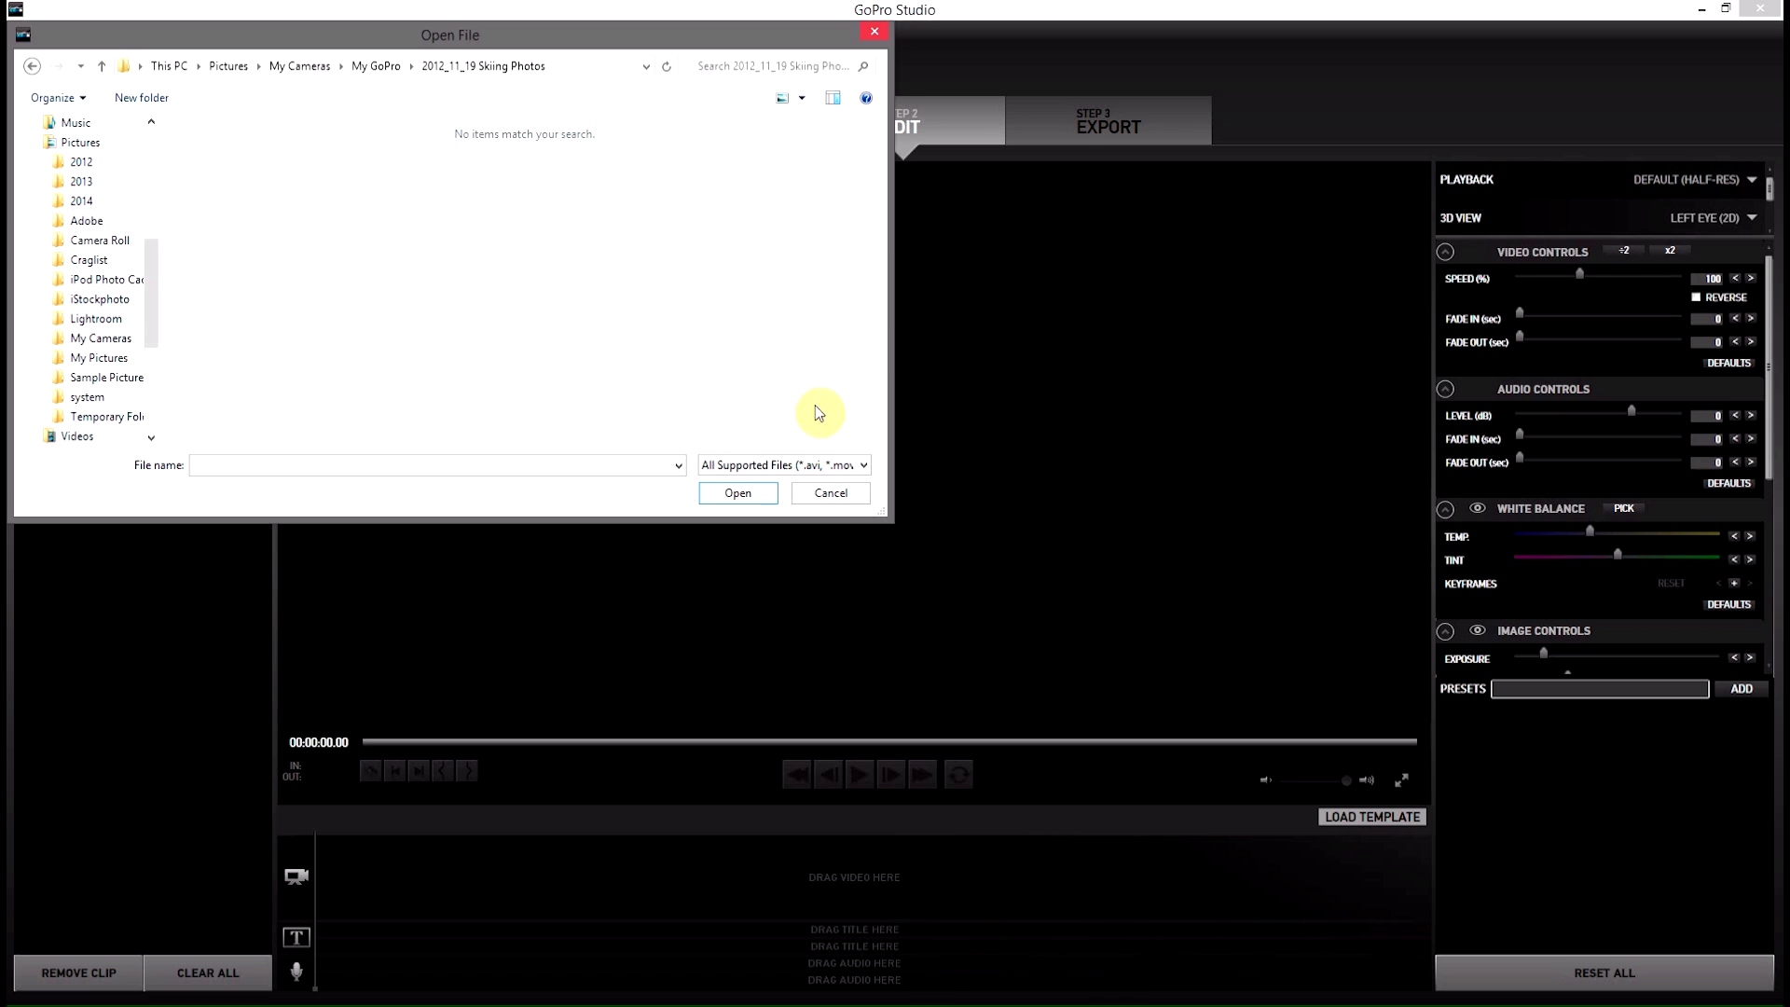
pyautogui.click(821, 466)
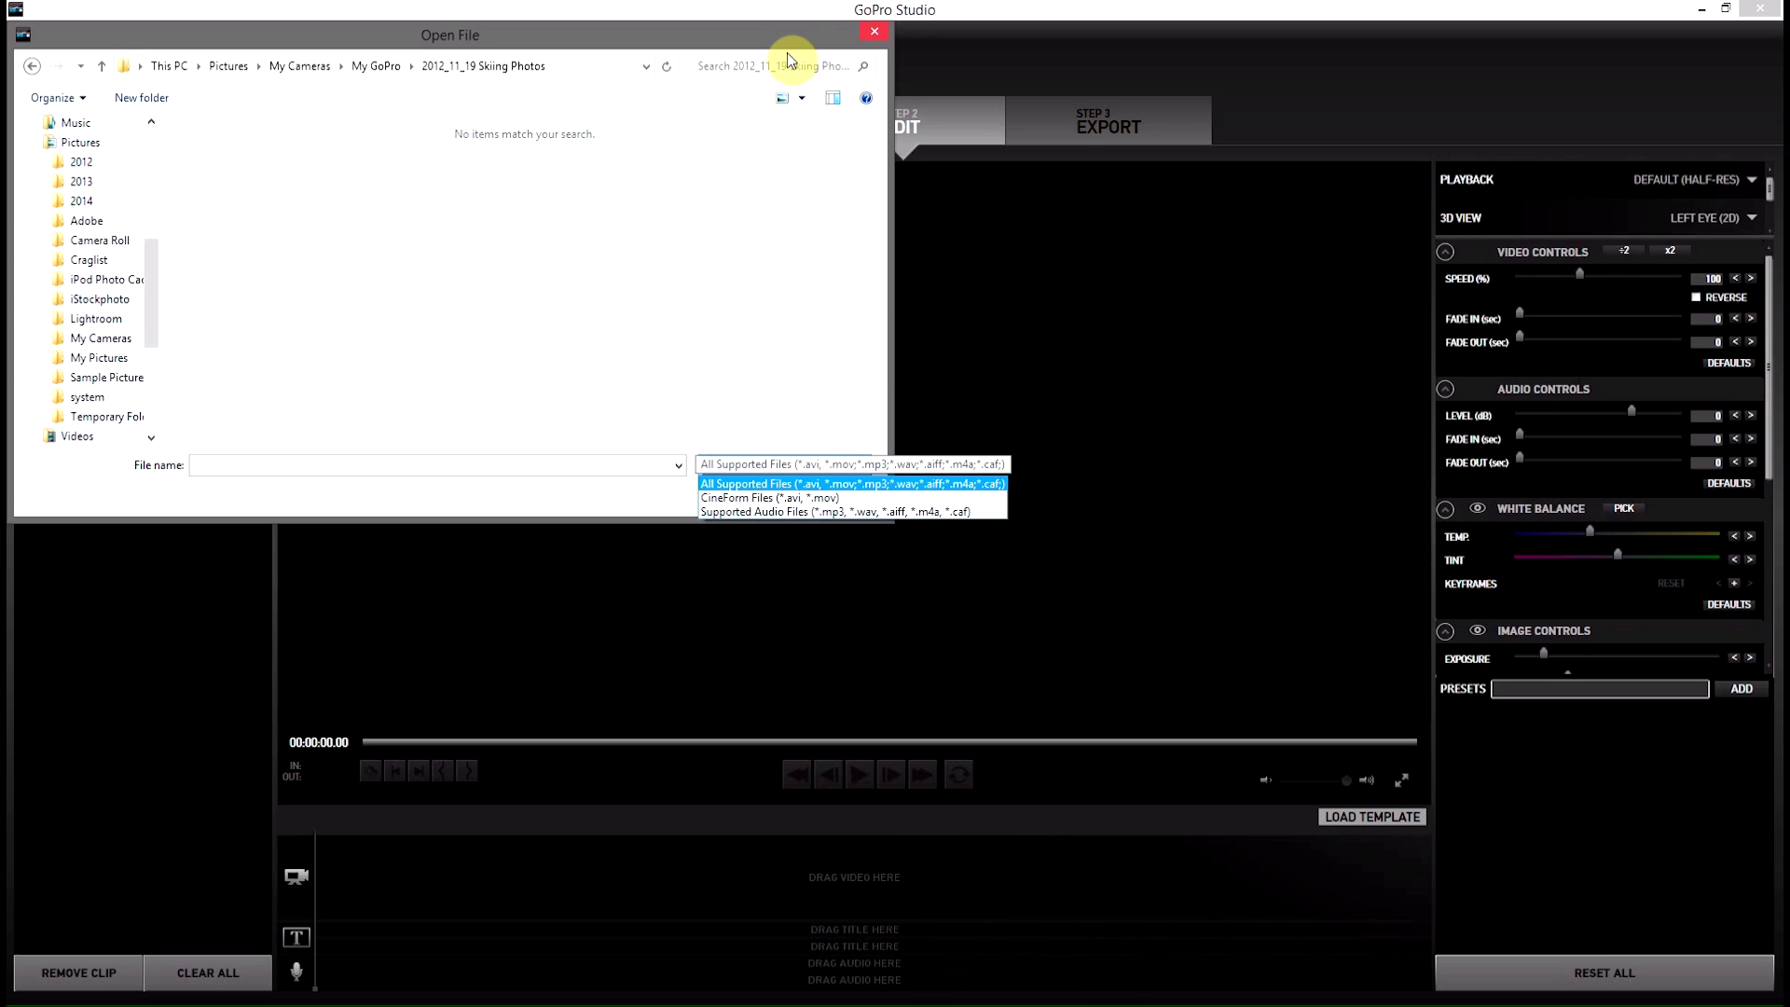
pyautogui.click(887, 37)
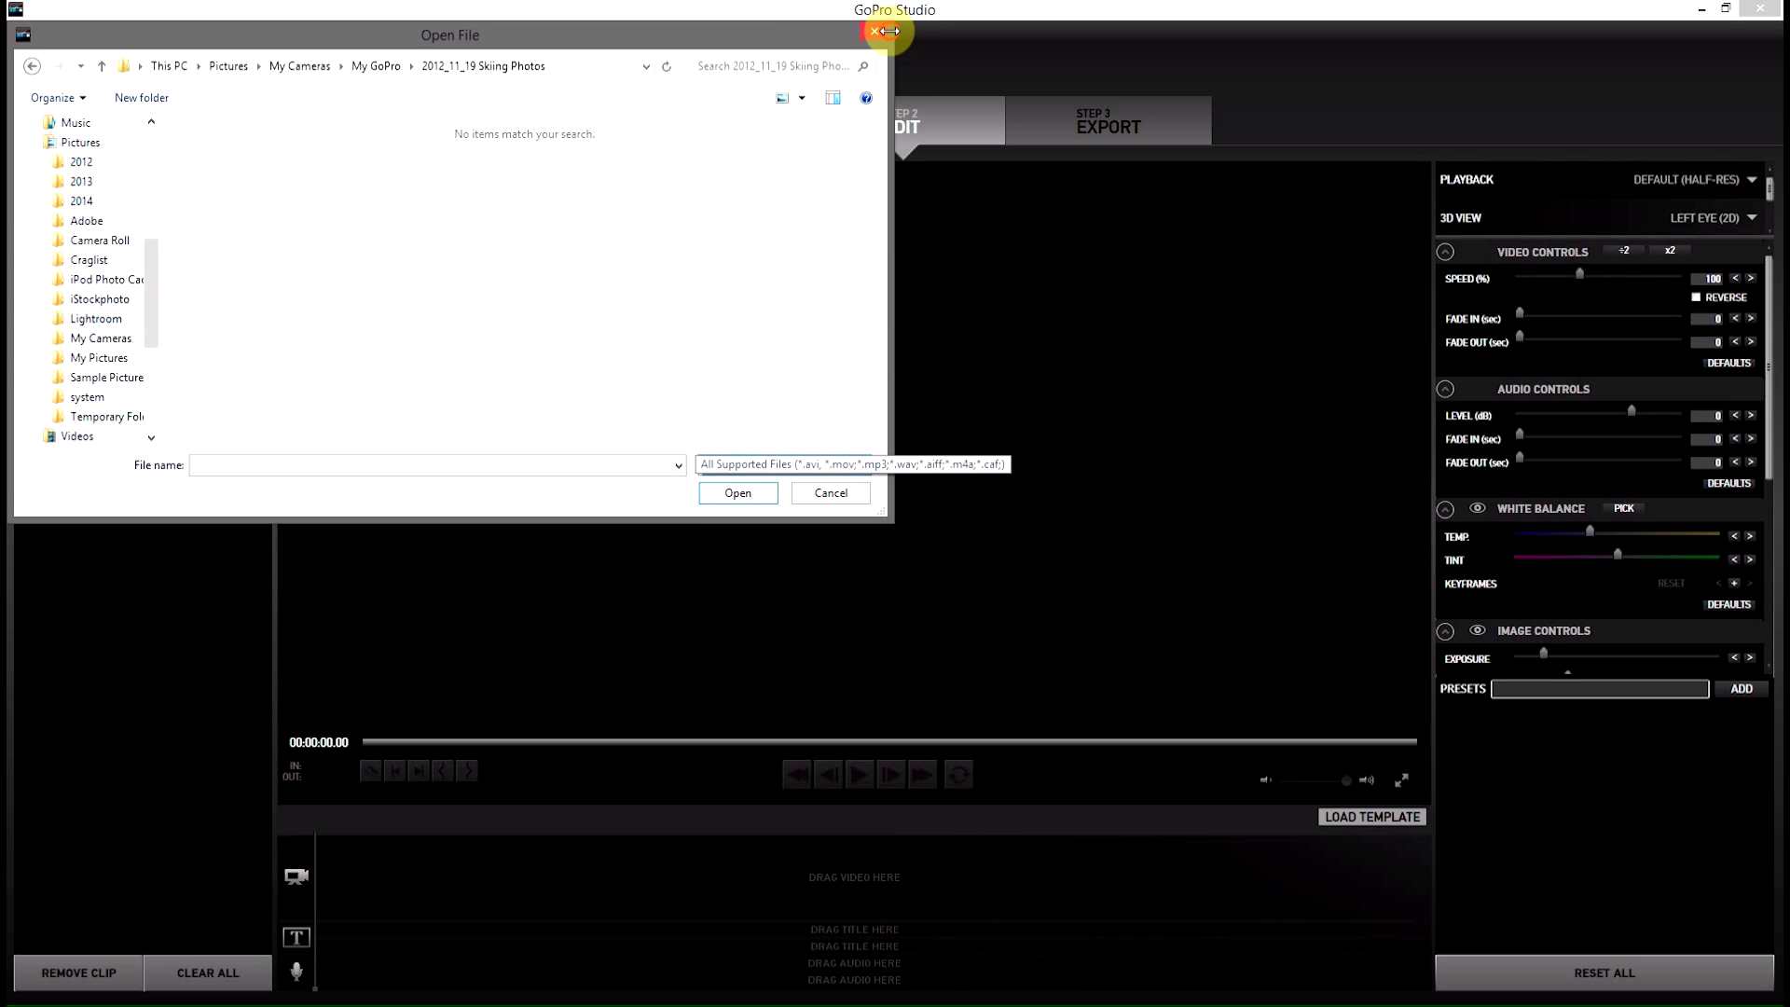
pyautogui.click(874, 33)
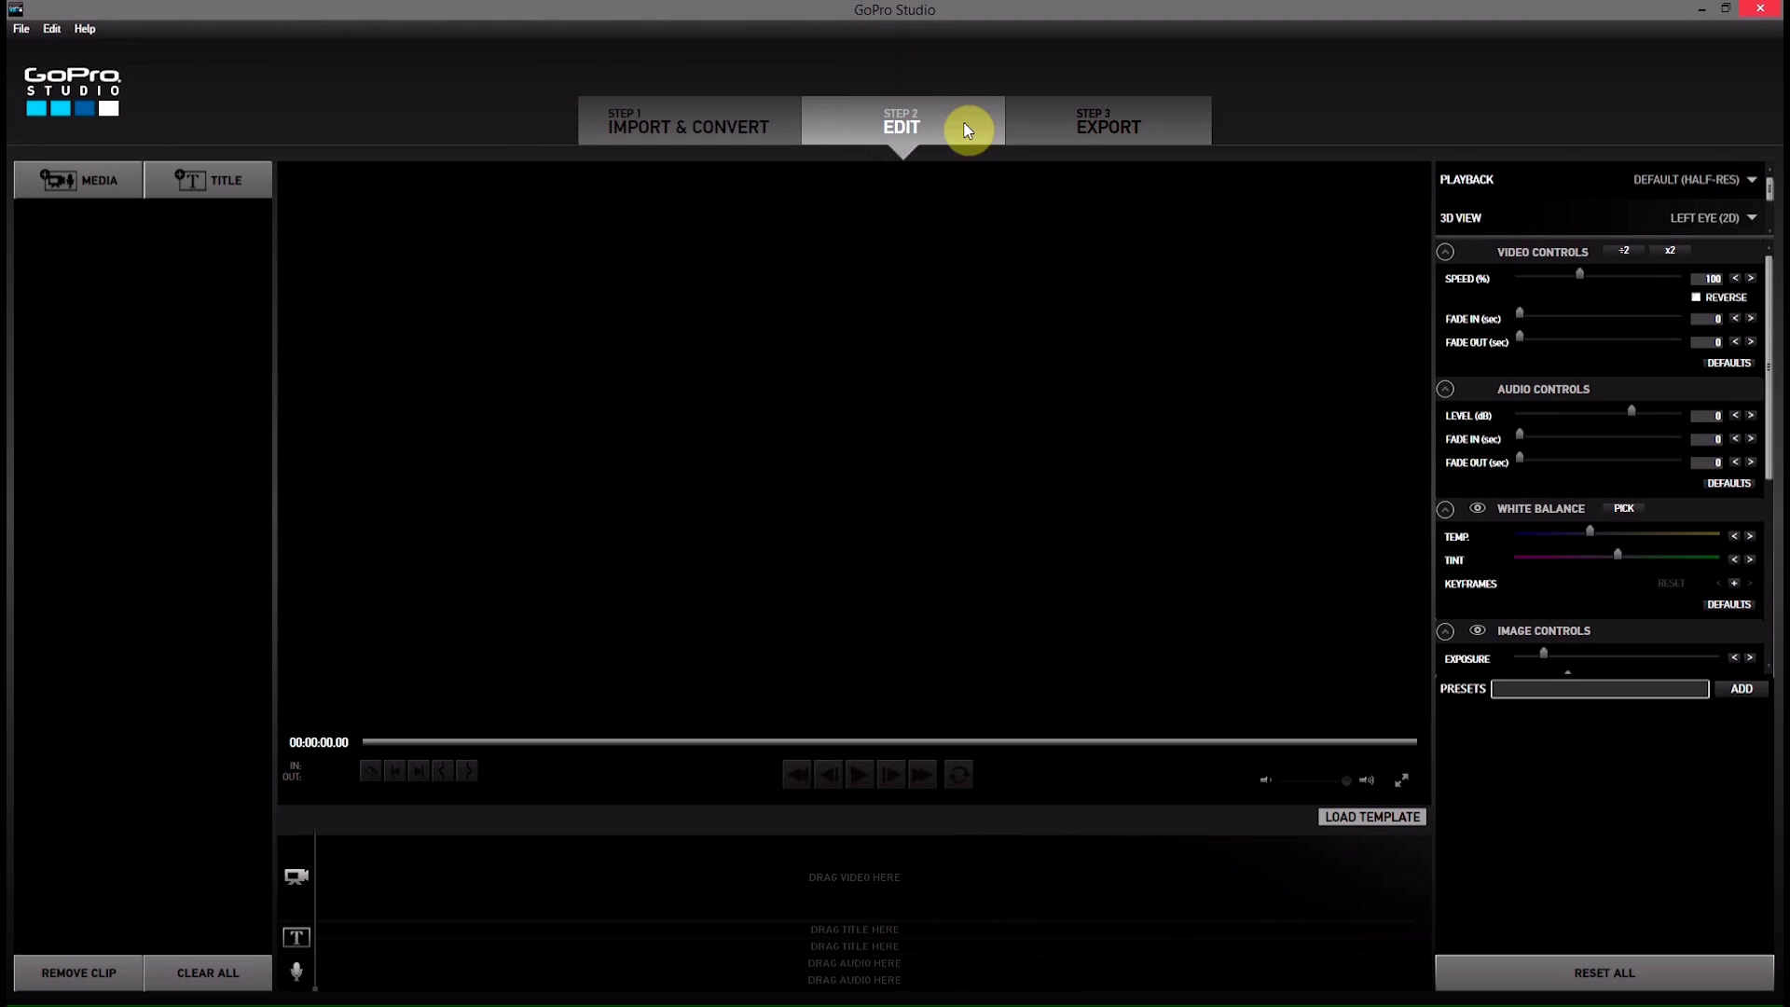
# Return to Import & Convert and import a photo from the skiing folder.
pyautogui.click(700, 130)
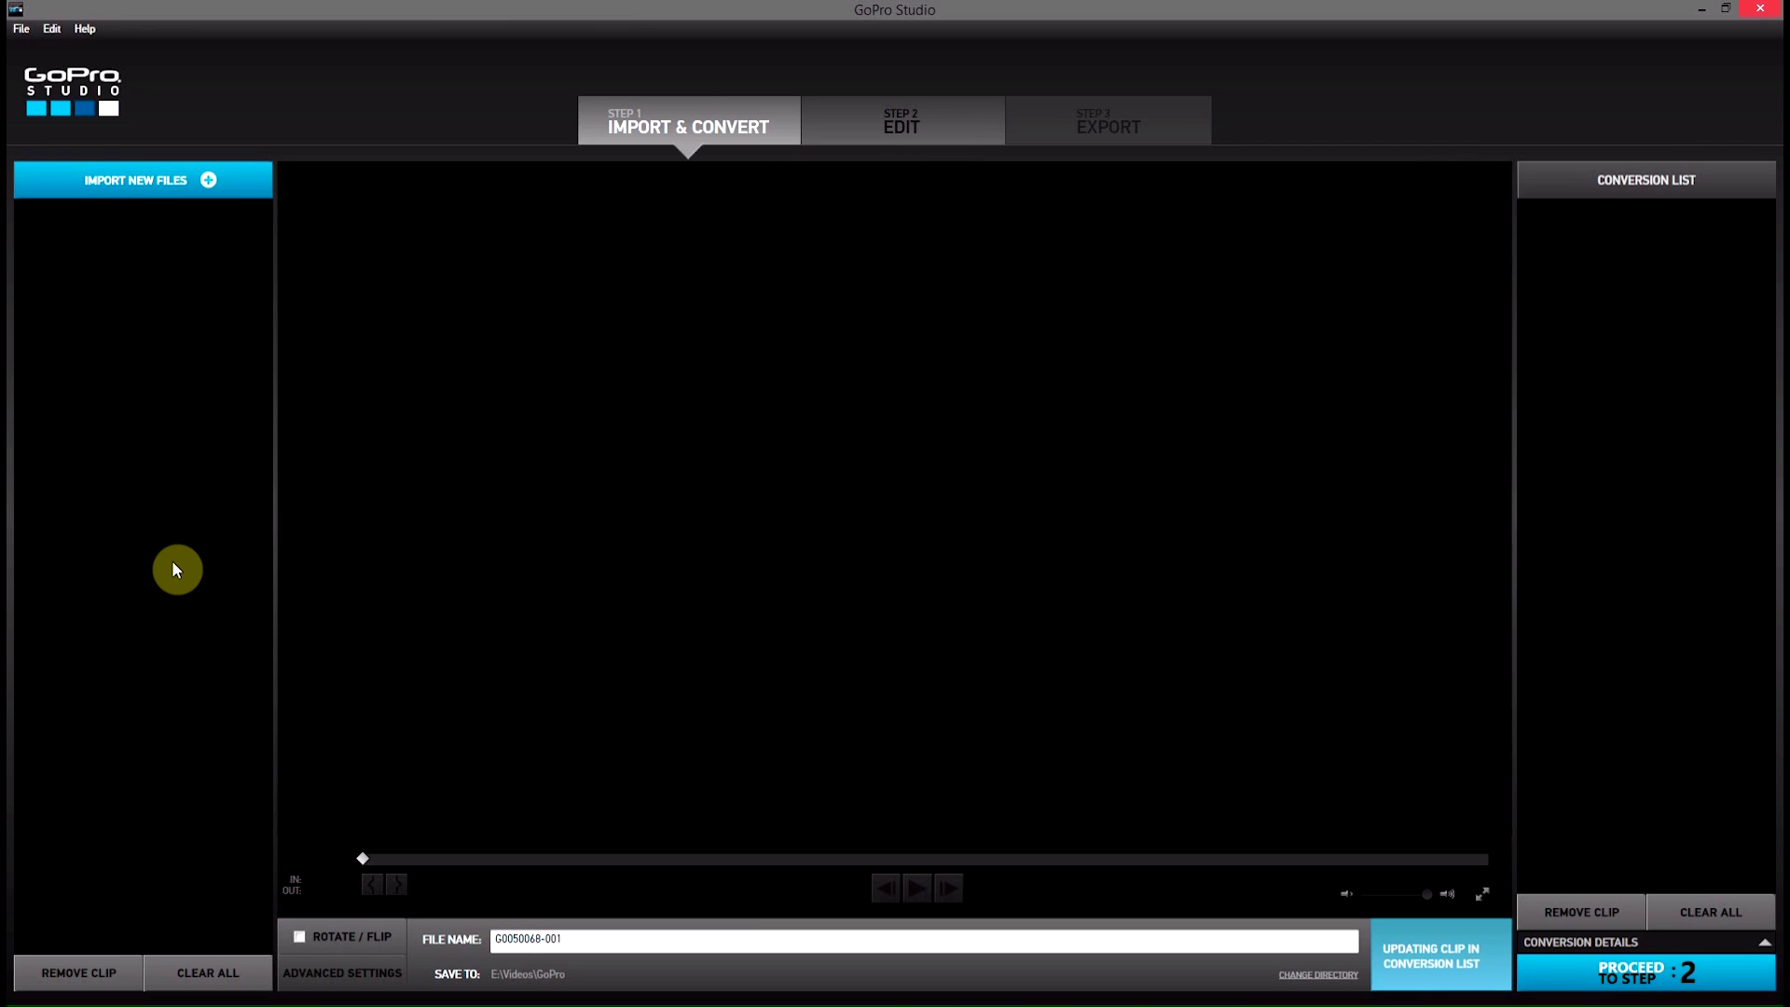
pyautogui.click(120, 183)
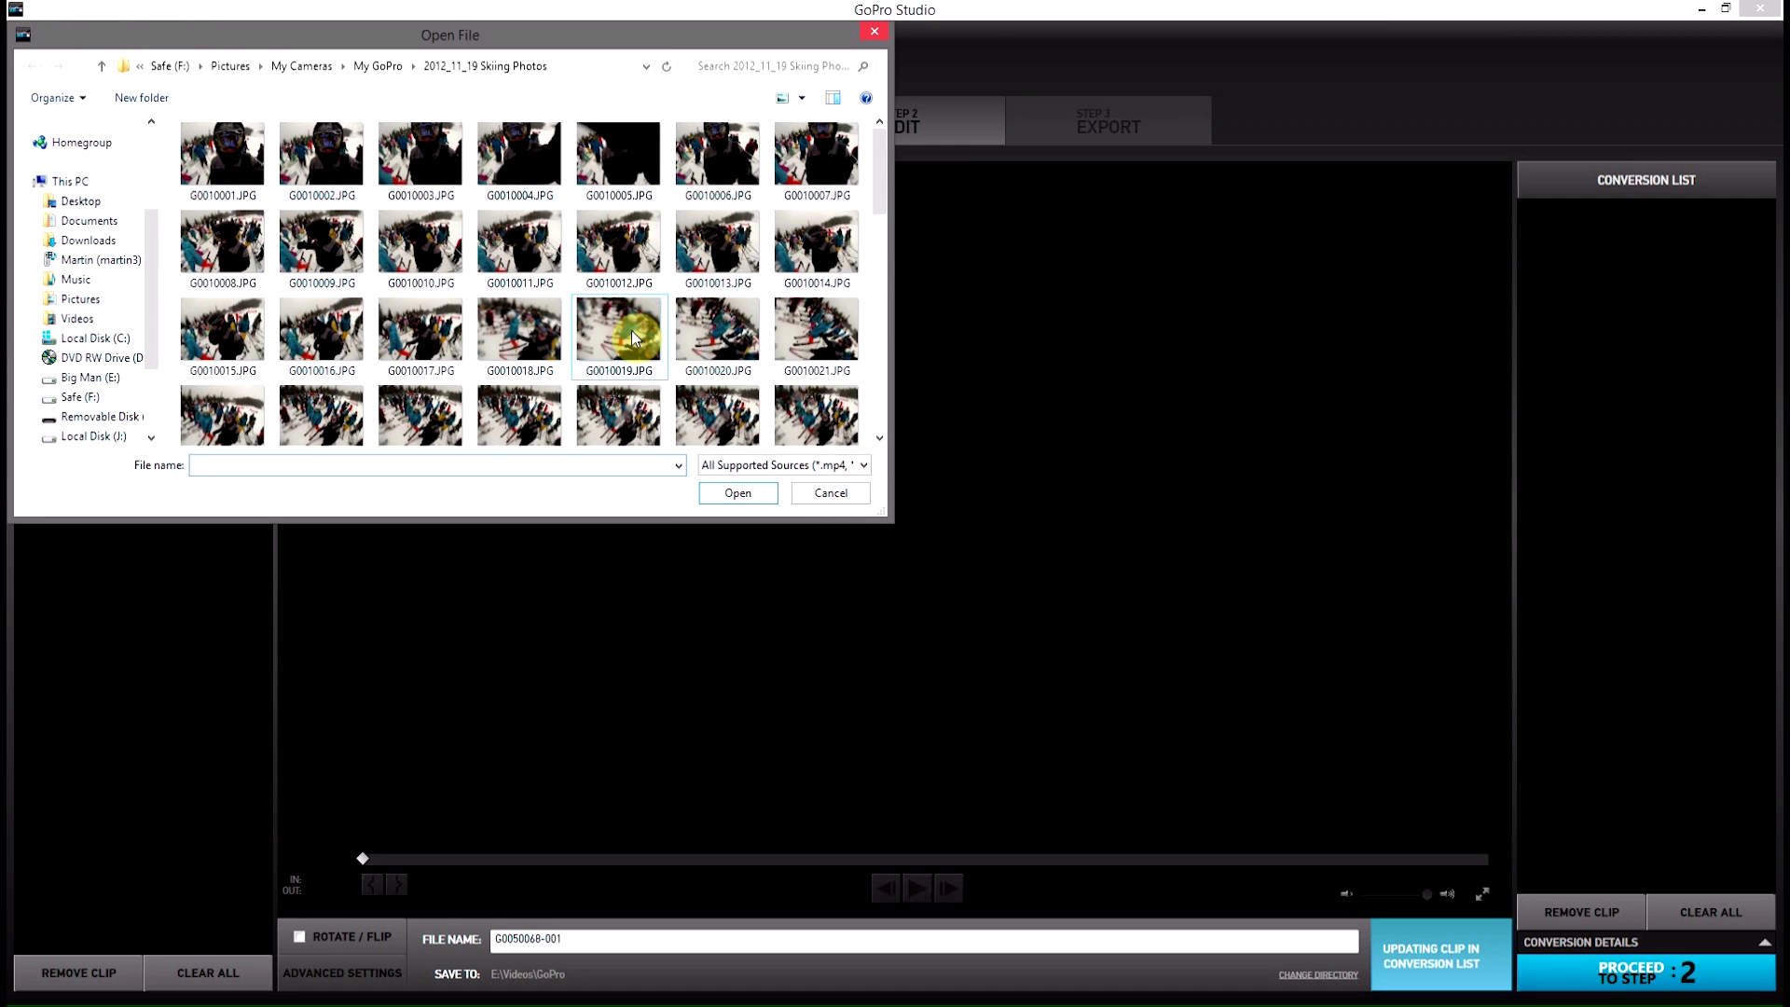
pyautogui.click(718, 392)
pyautogui.scroll(-8, 755, 410)
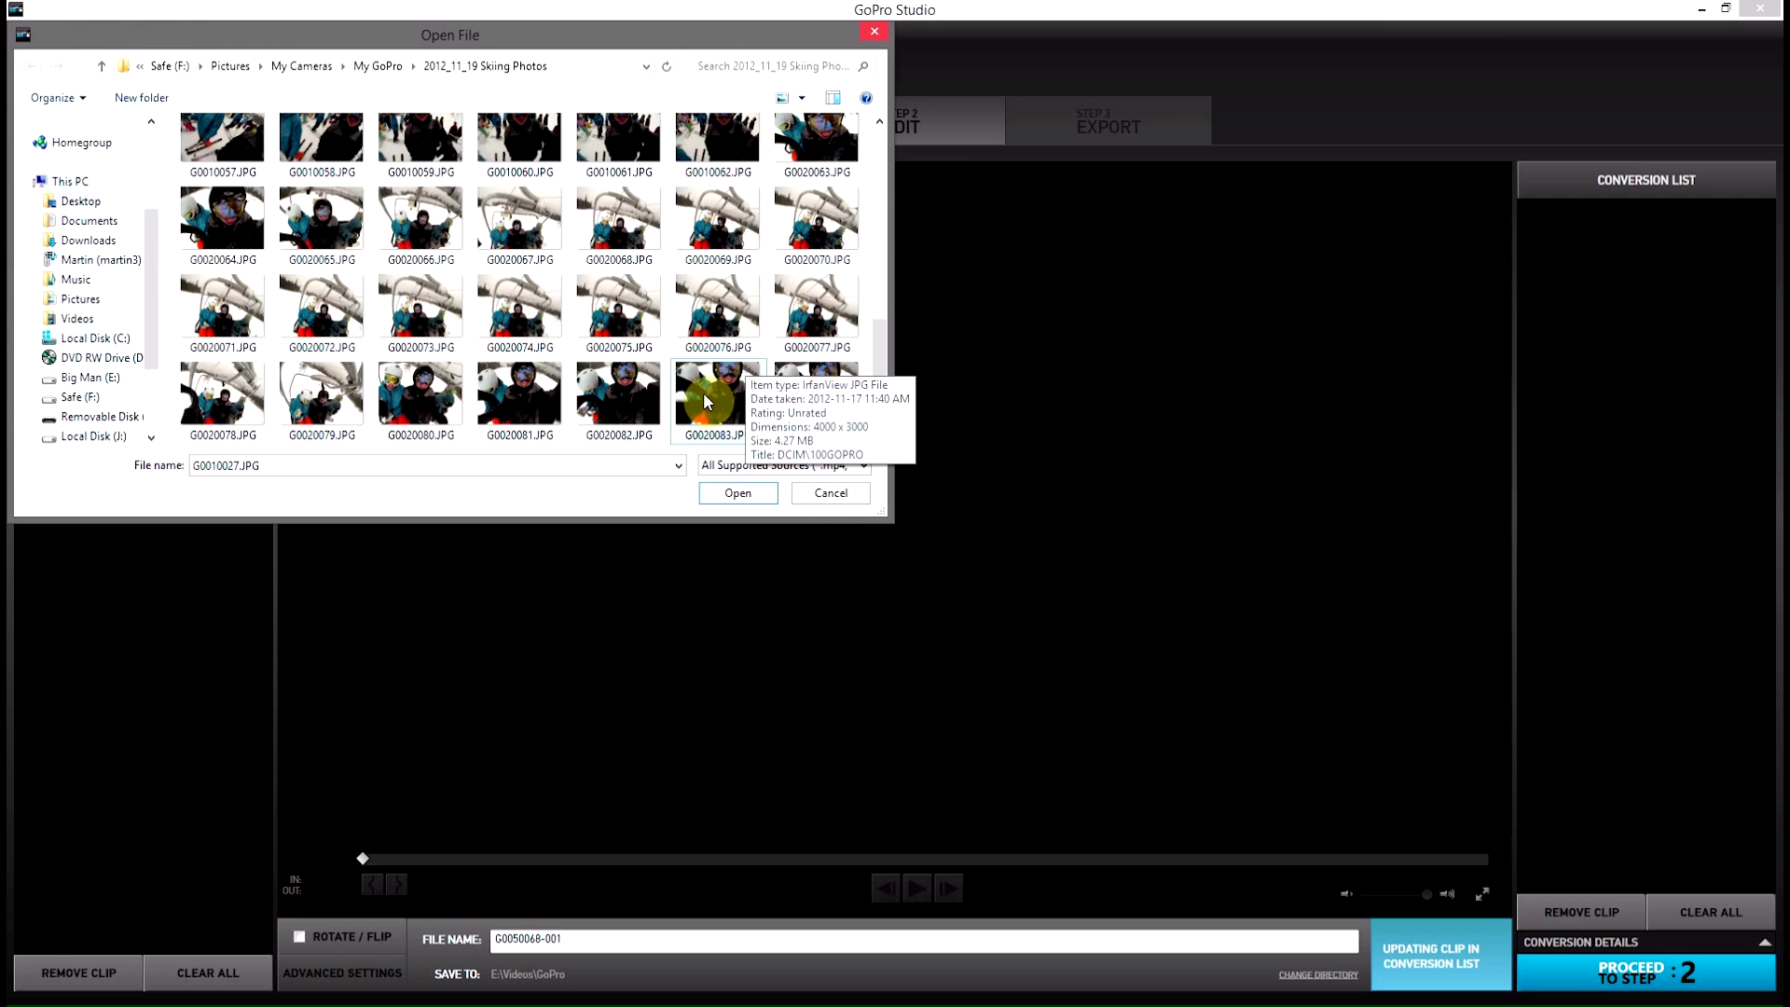
pyautogui.click(752, 496)
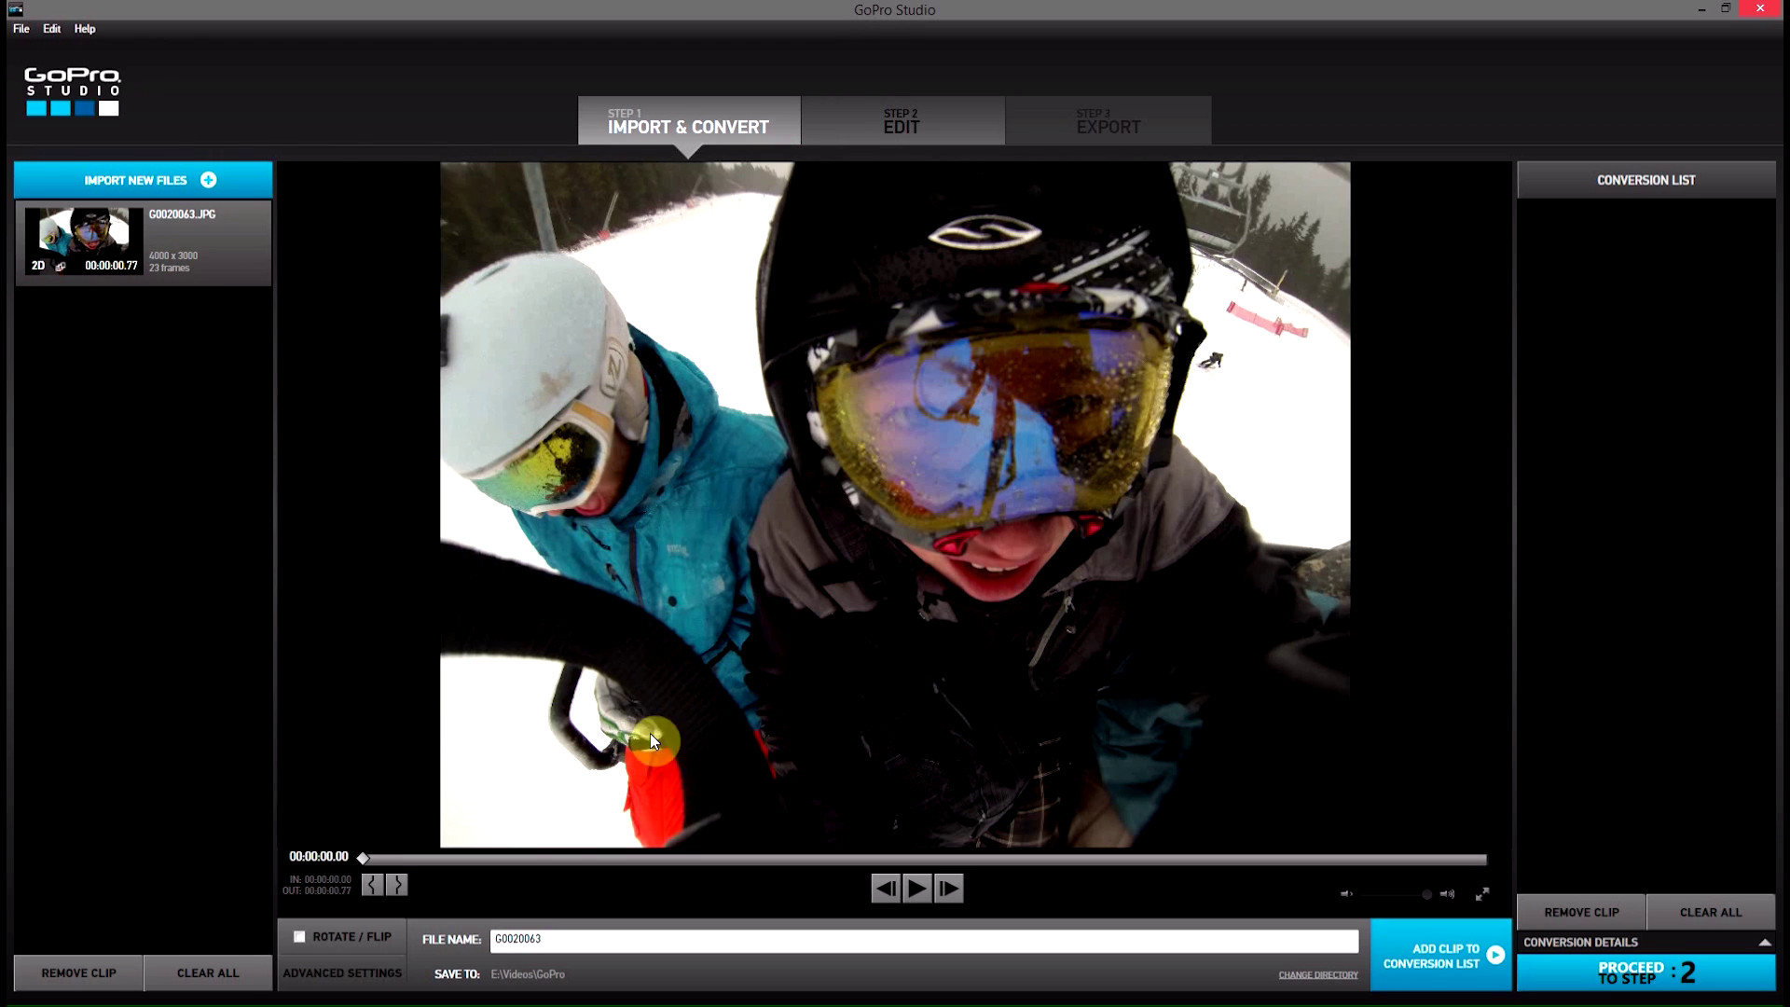
# Preview the imported G0020063 clip, then clear all clips from the list.
pyautogui.click(917, 888)
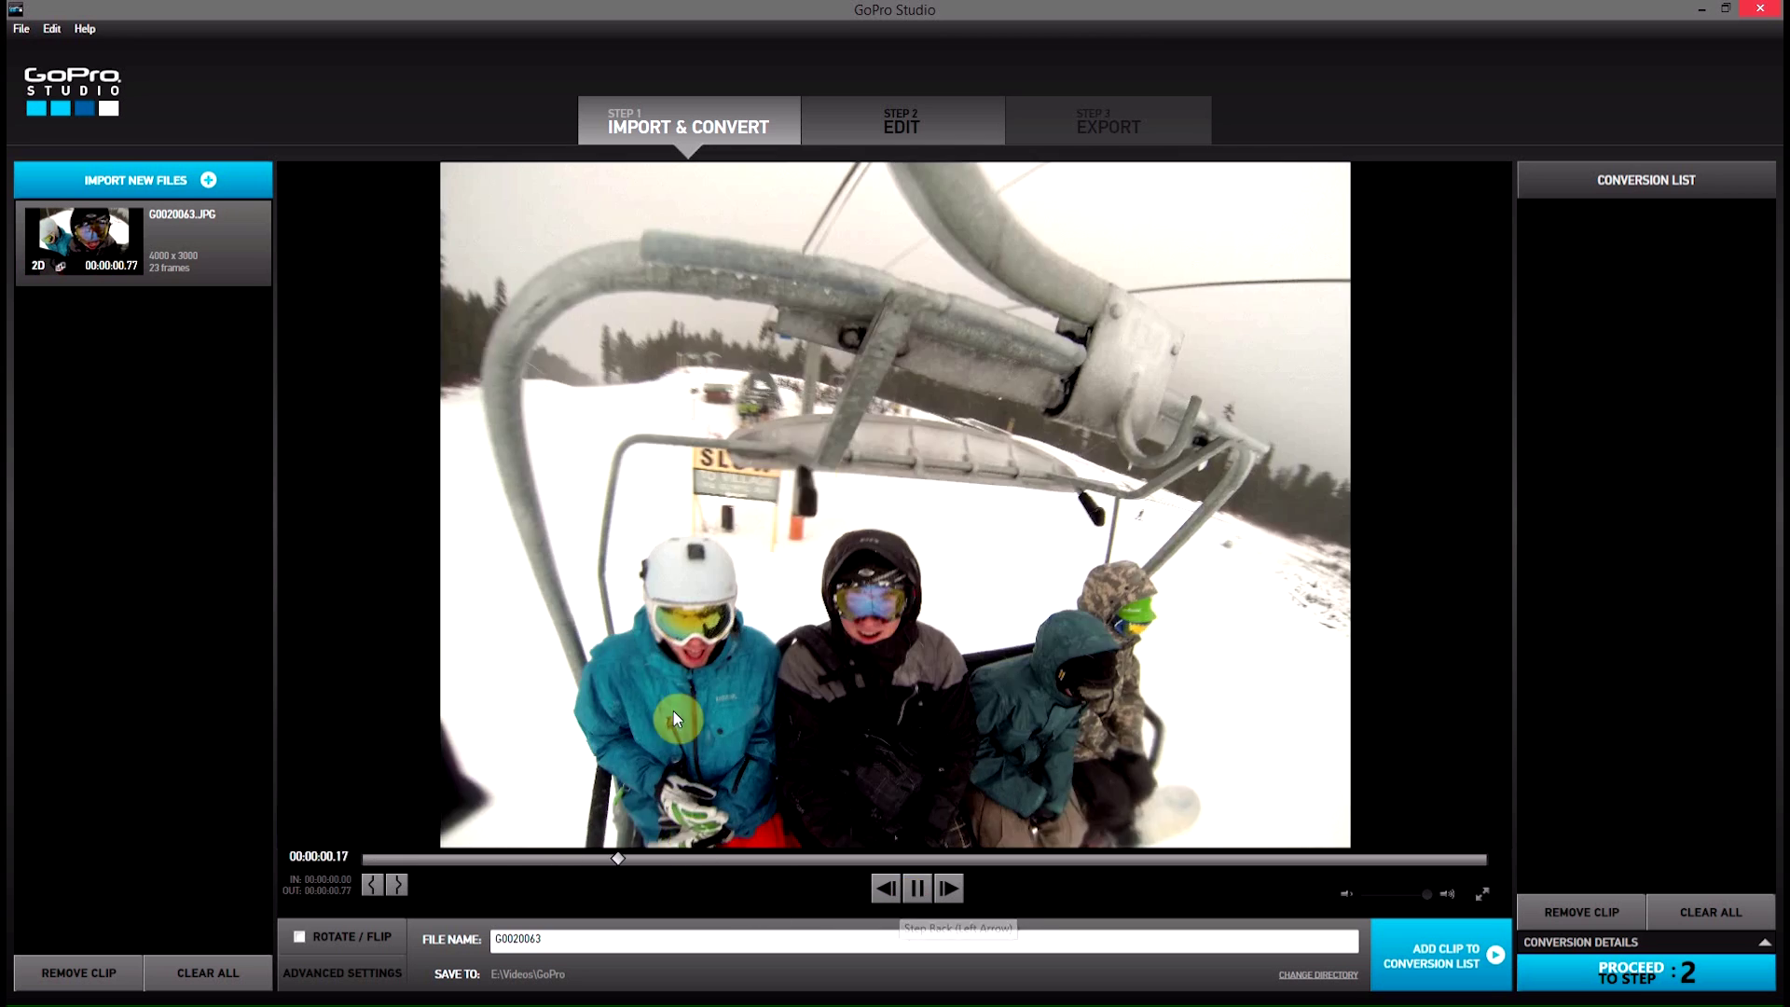
pyautogui.click(917, 888)
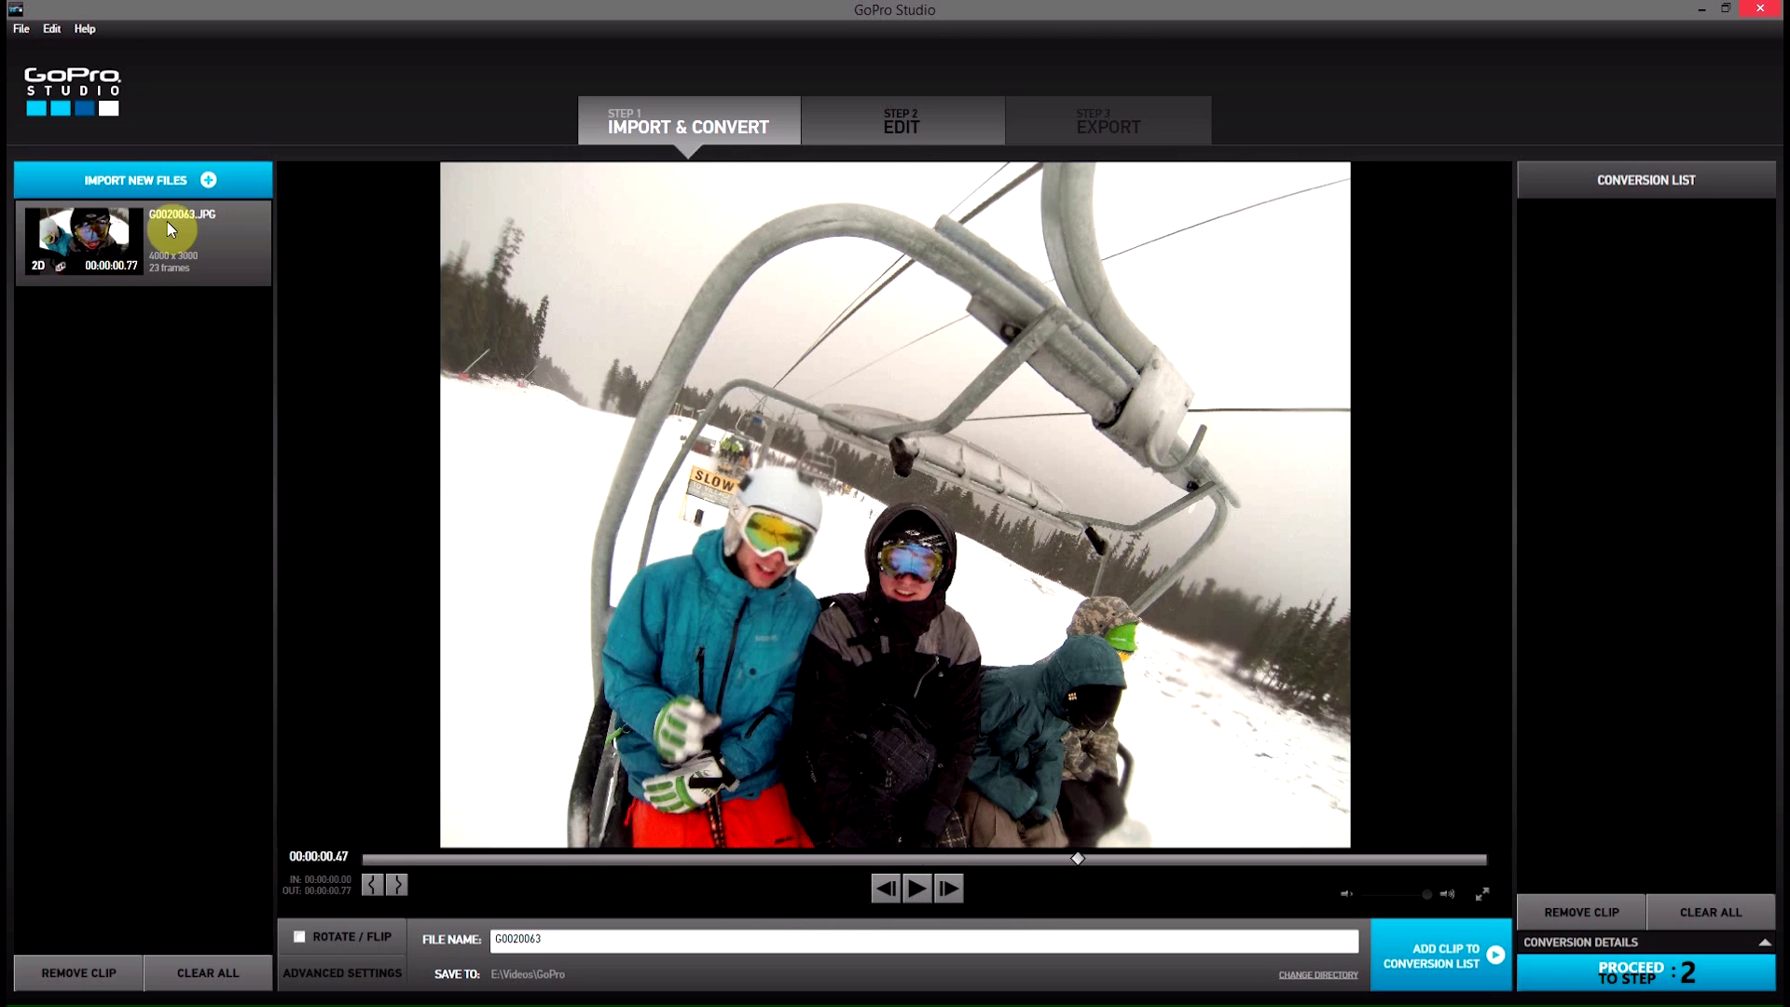
pyautogui.click(216, 972)
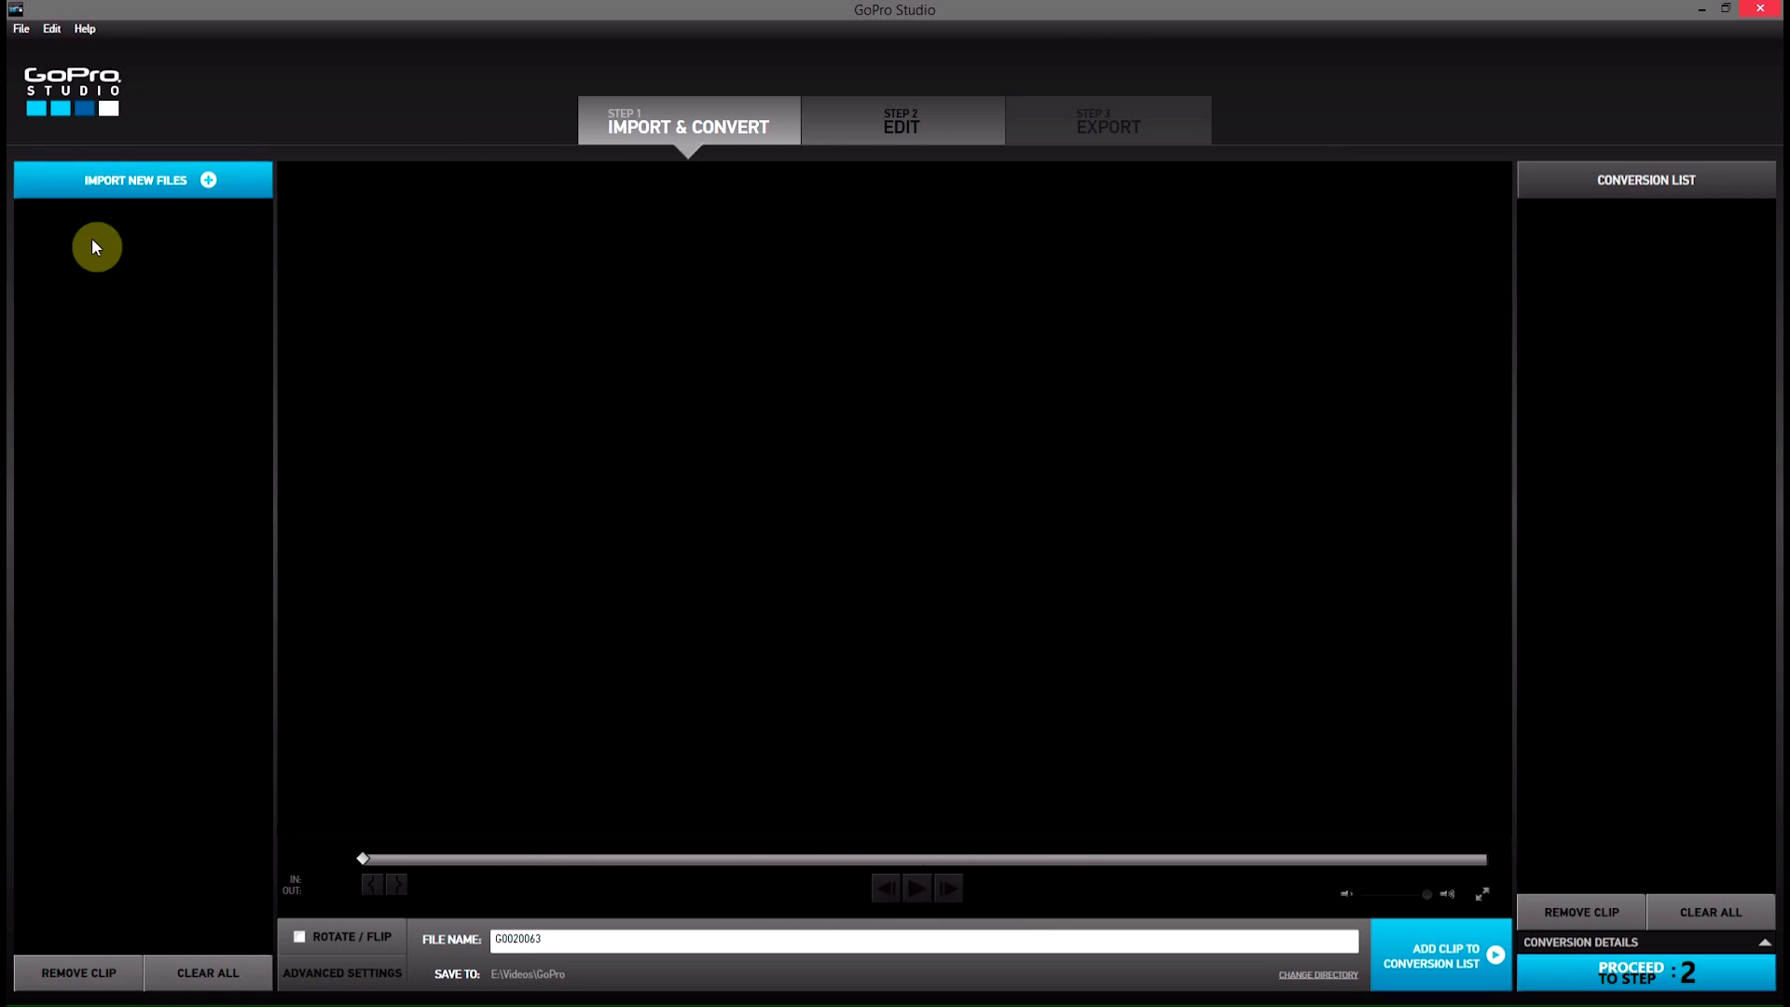
# Create a New folder inside the skiing photos folder.
pyautogui.click(121, 185)
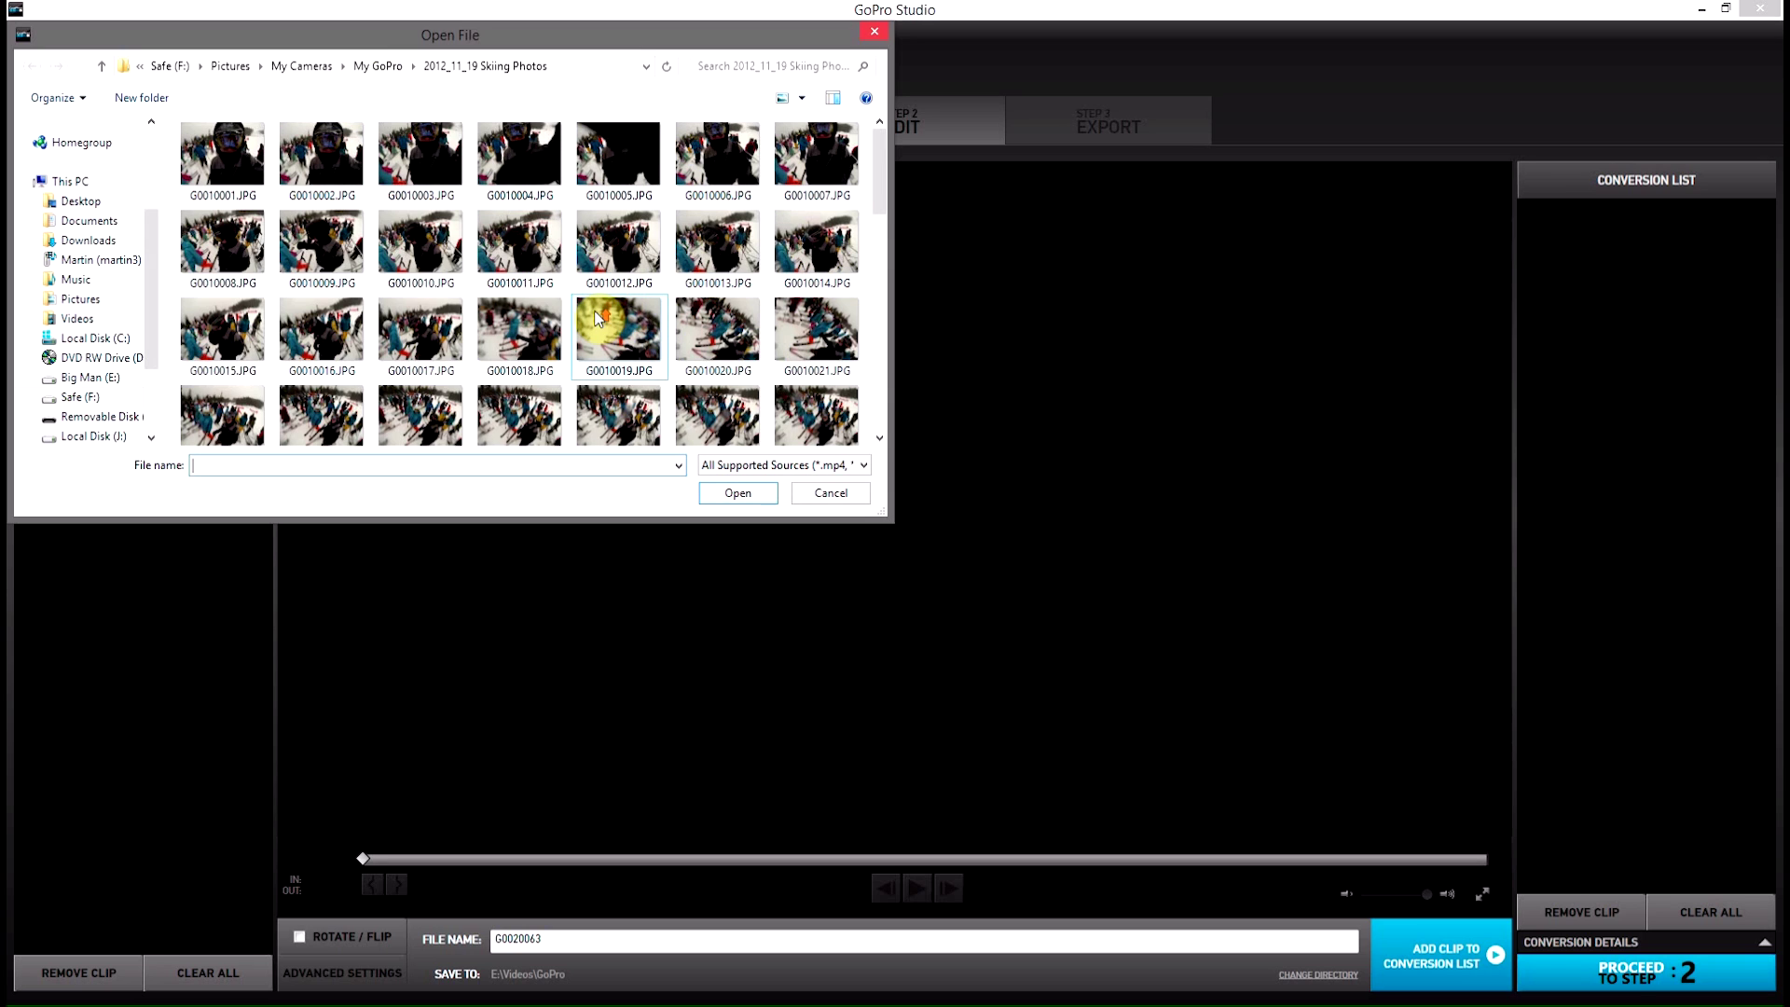
pyautogui.rightClick(272, 194)
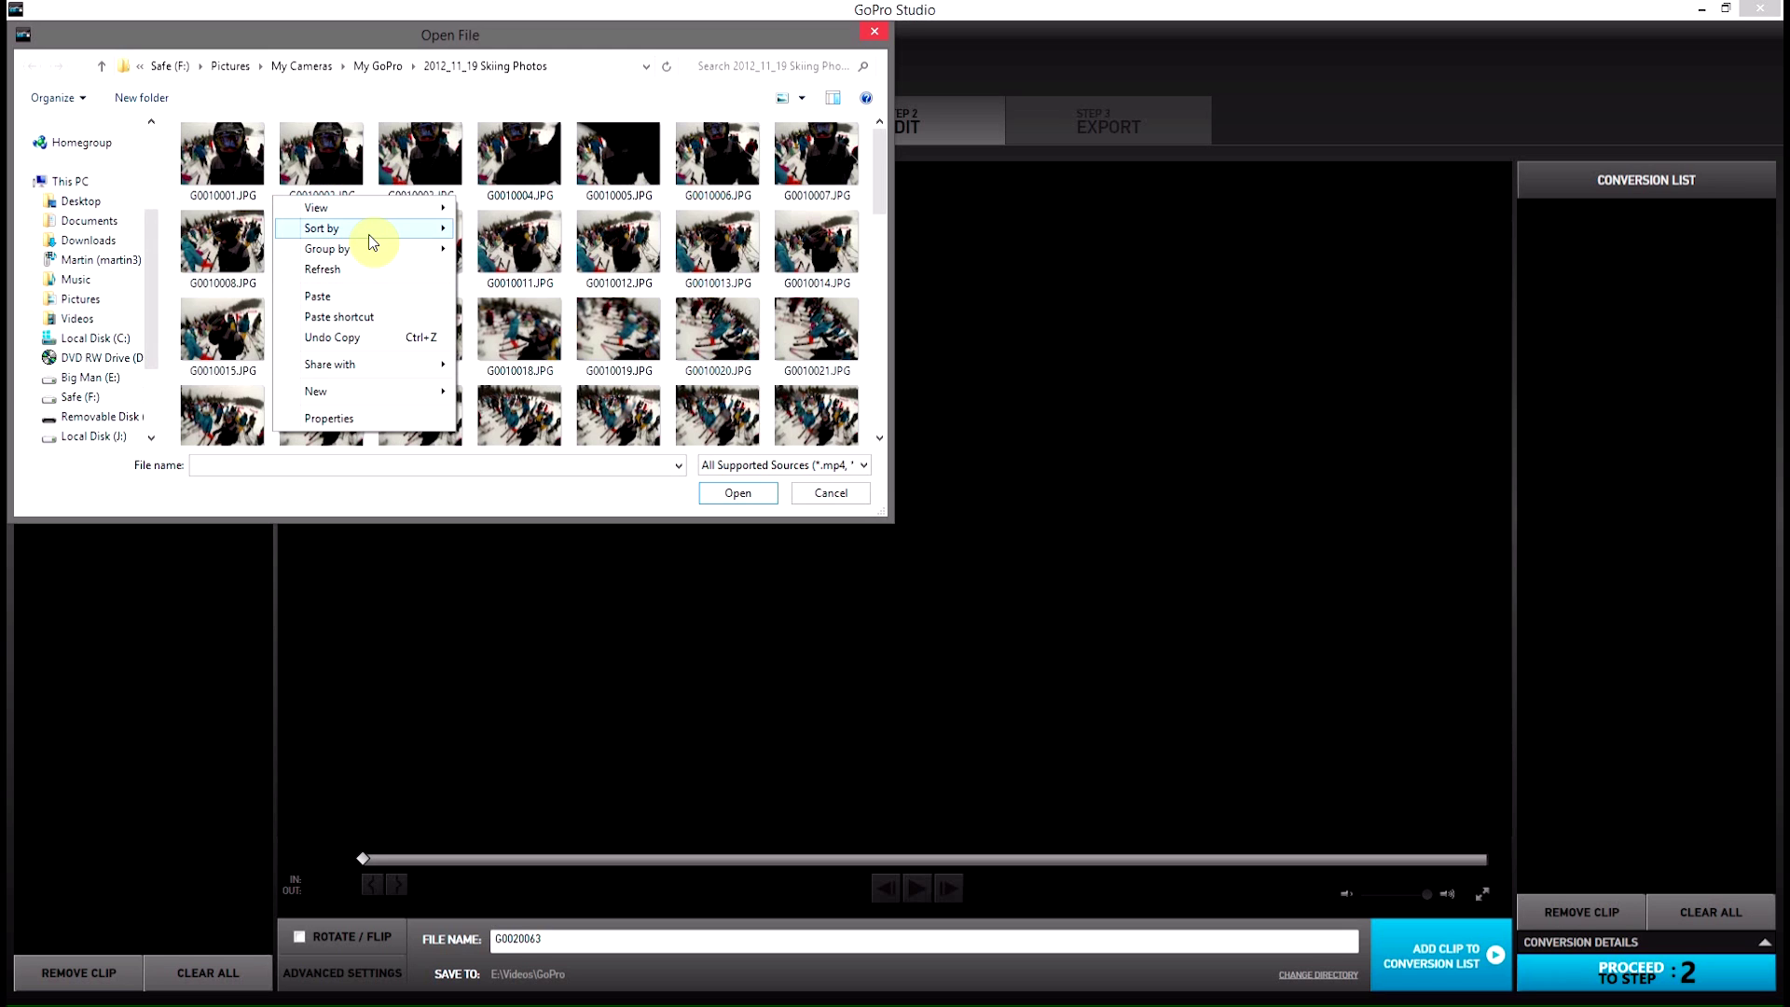
pyautogui.moveTo(378, 394)
pyautogui.click(494, 392)
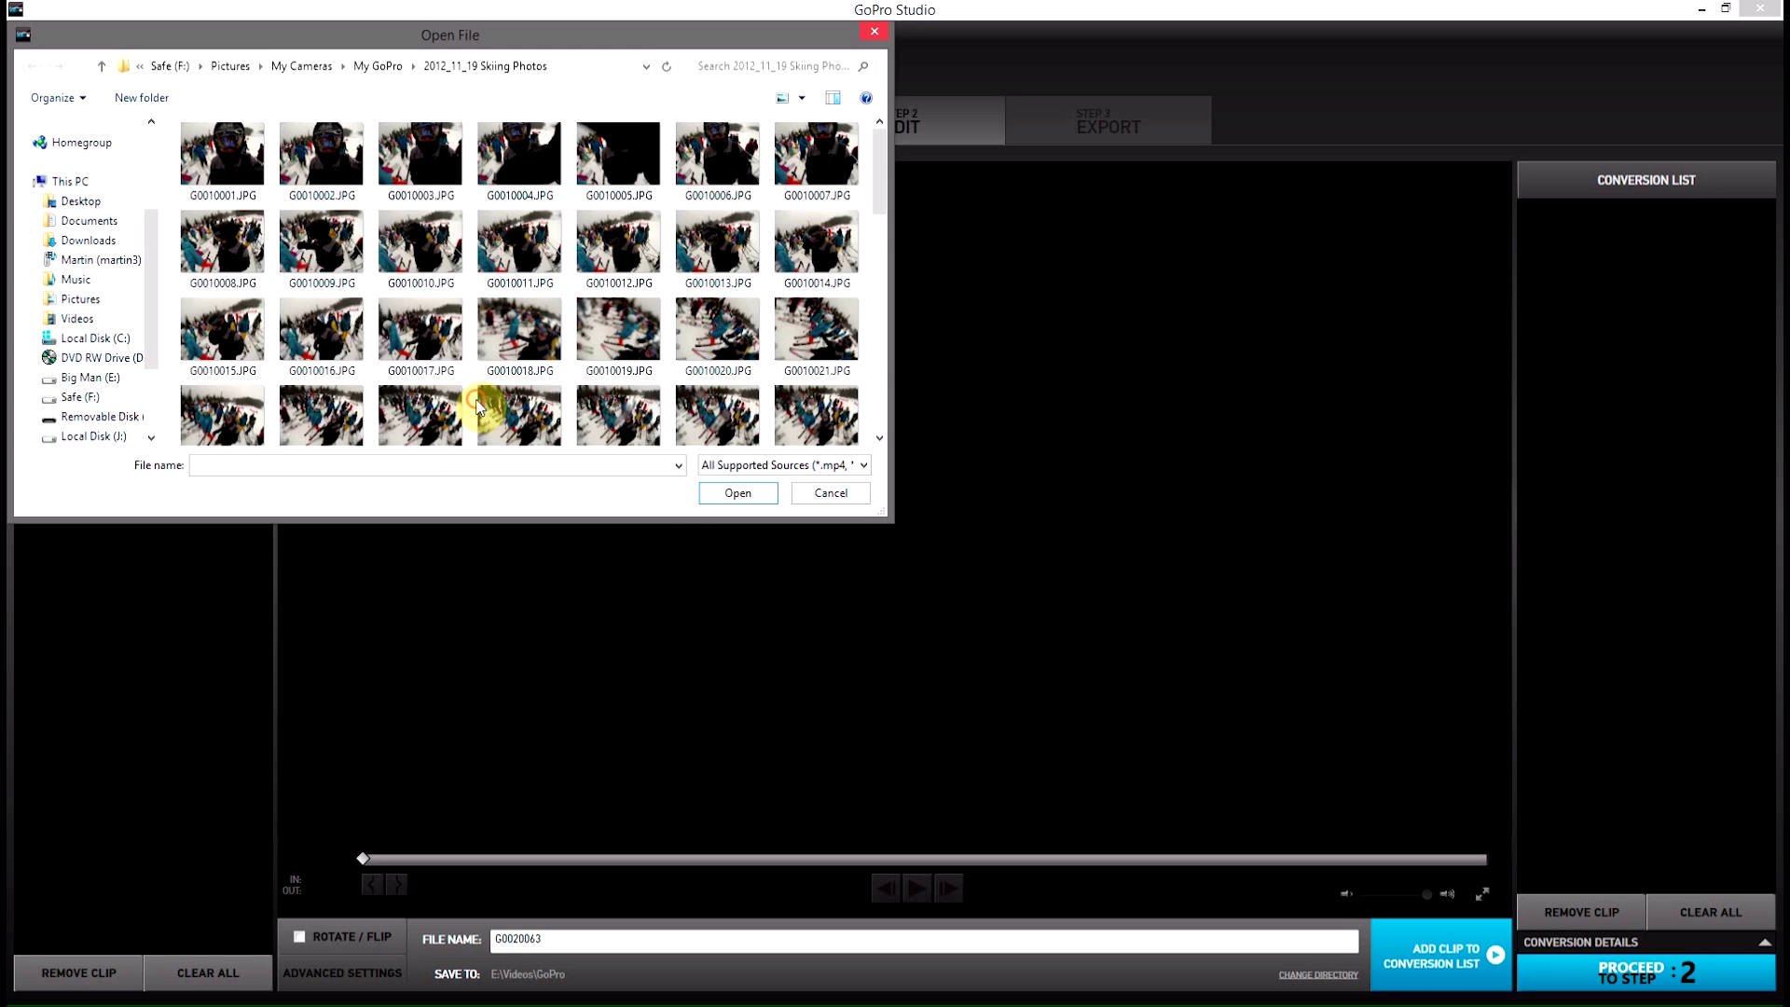
pyautogui.click(483, 435)
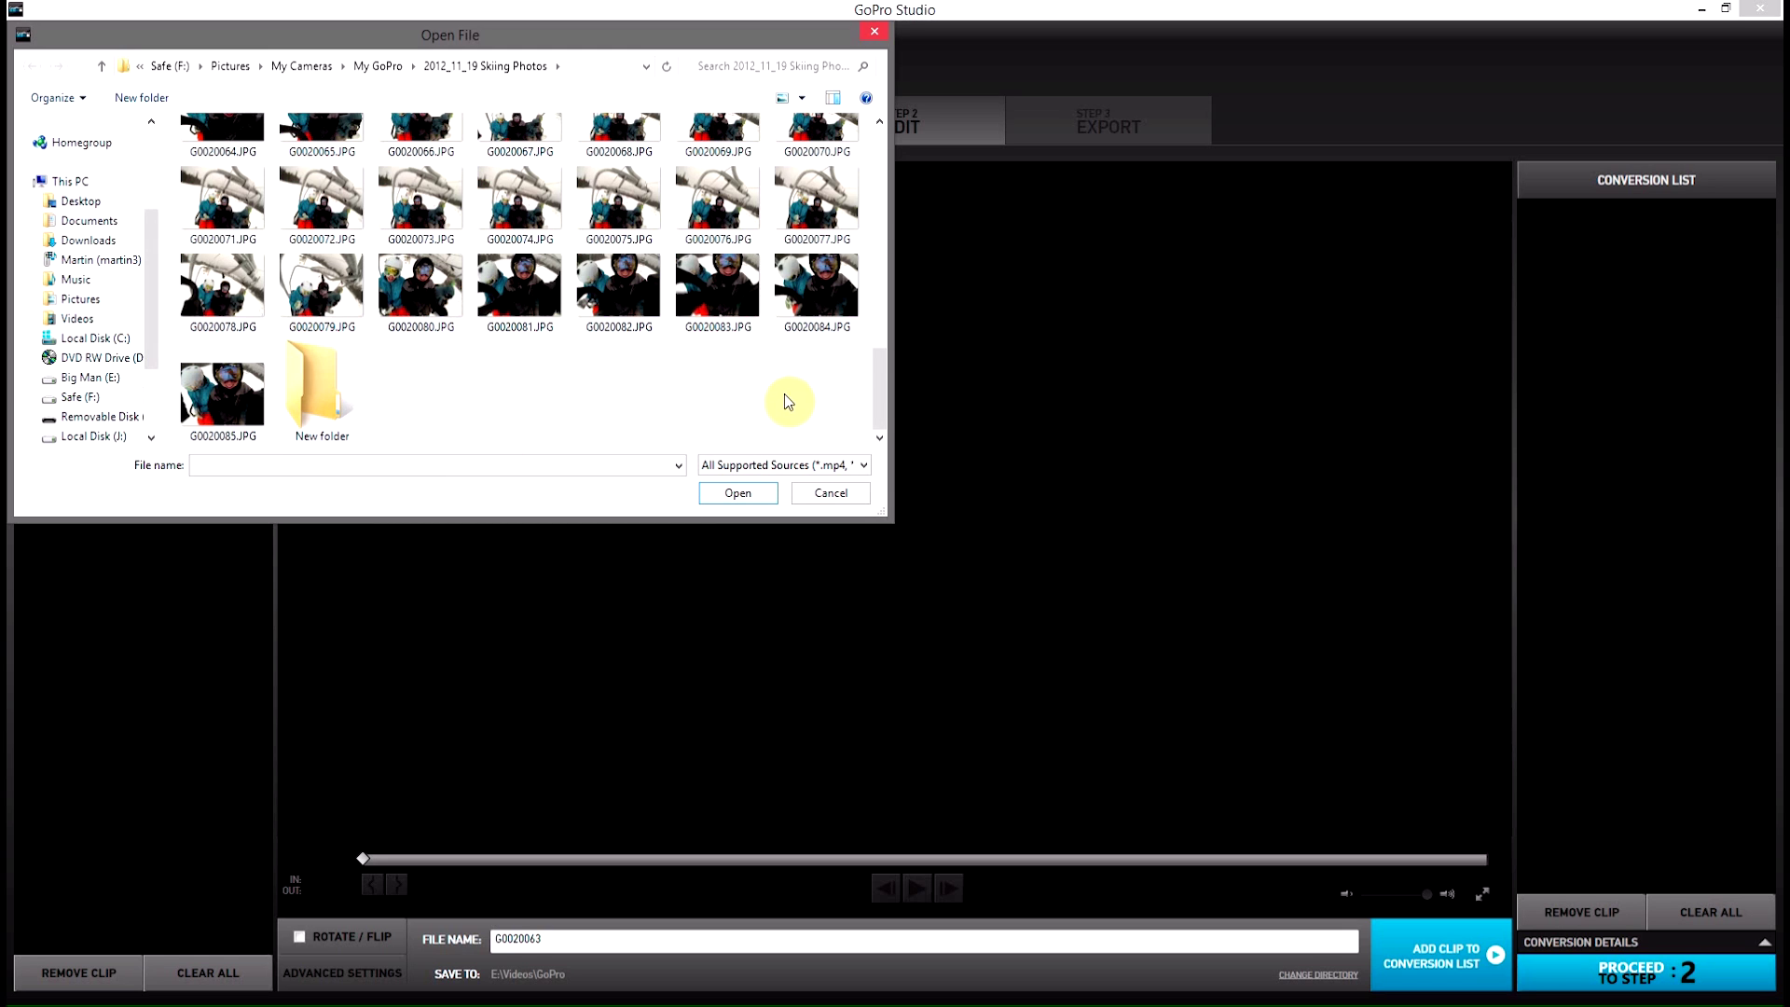
# Copy G0010056.JPG and paste it into the empty New folder.
pyautogui.scroll(5, 787, 396)
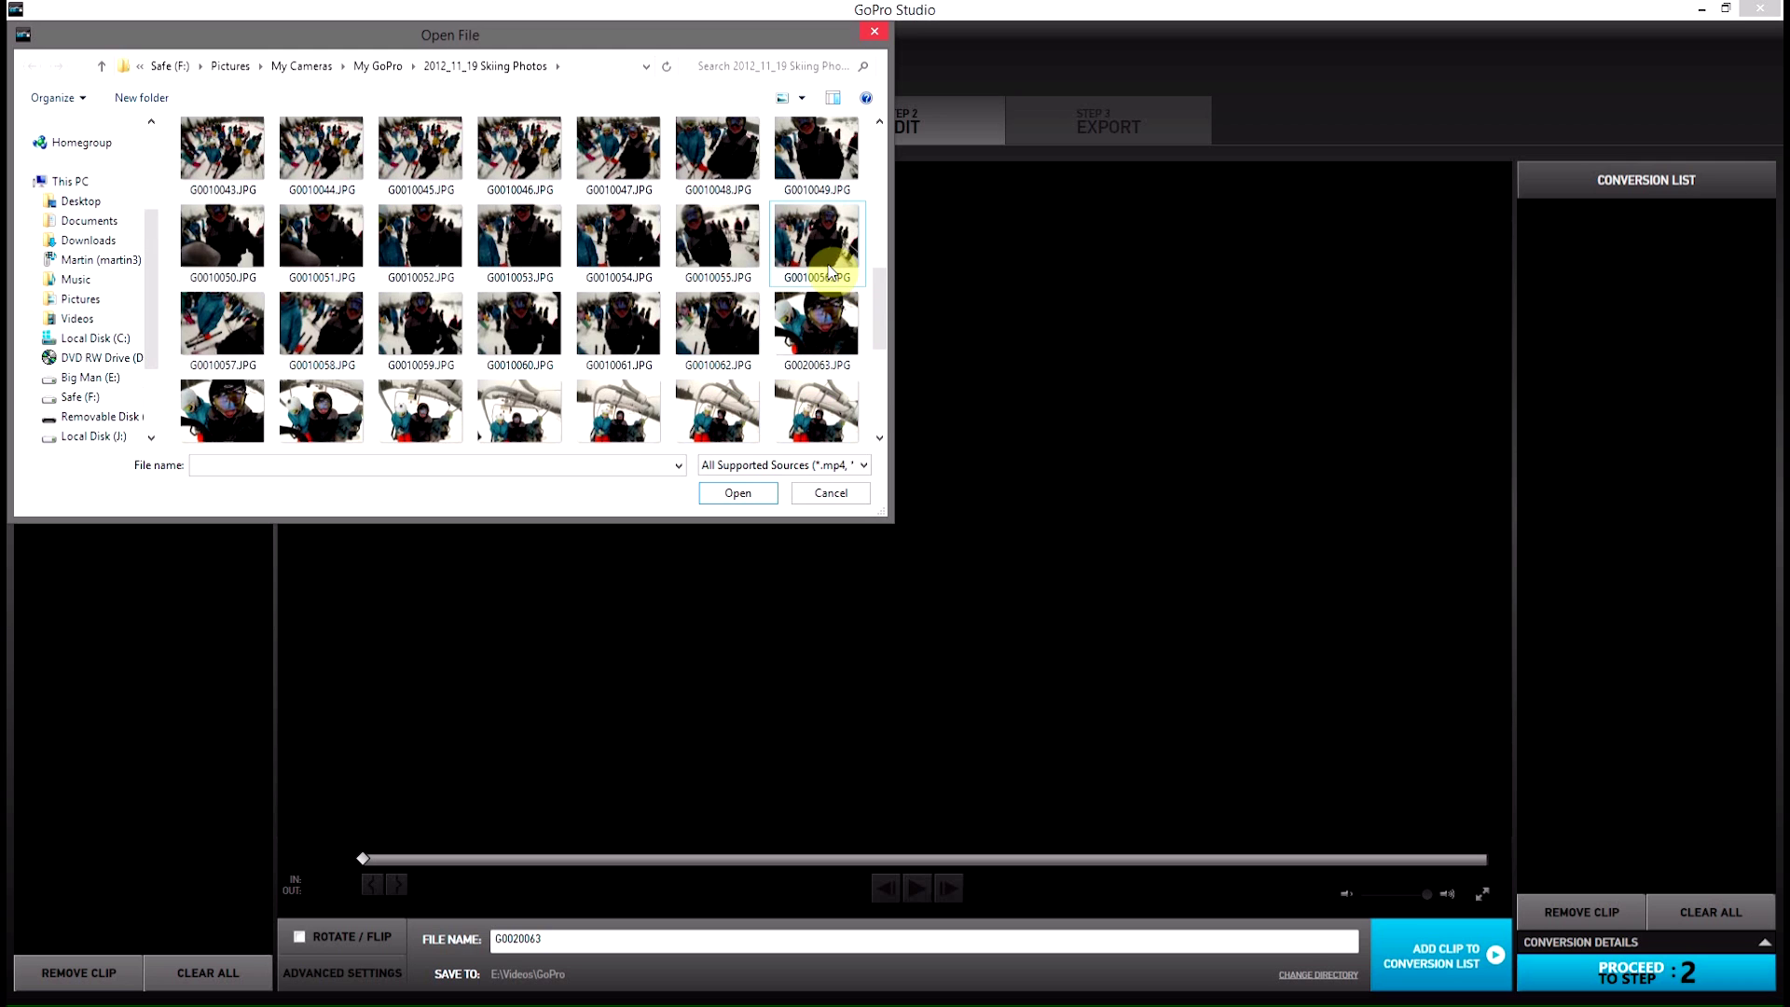
pyautogui.click(830, 237)
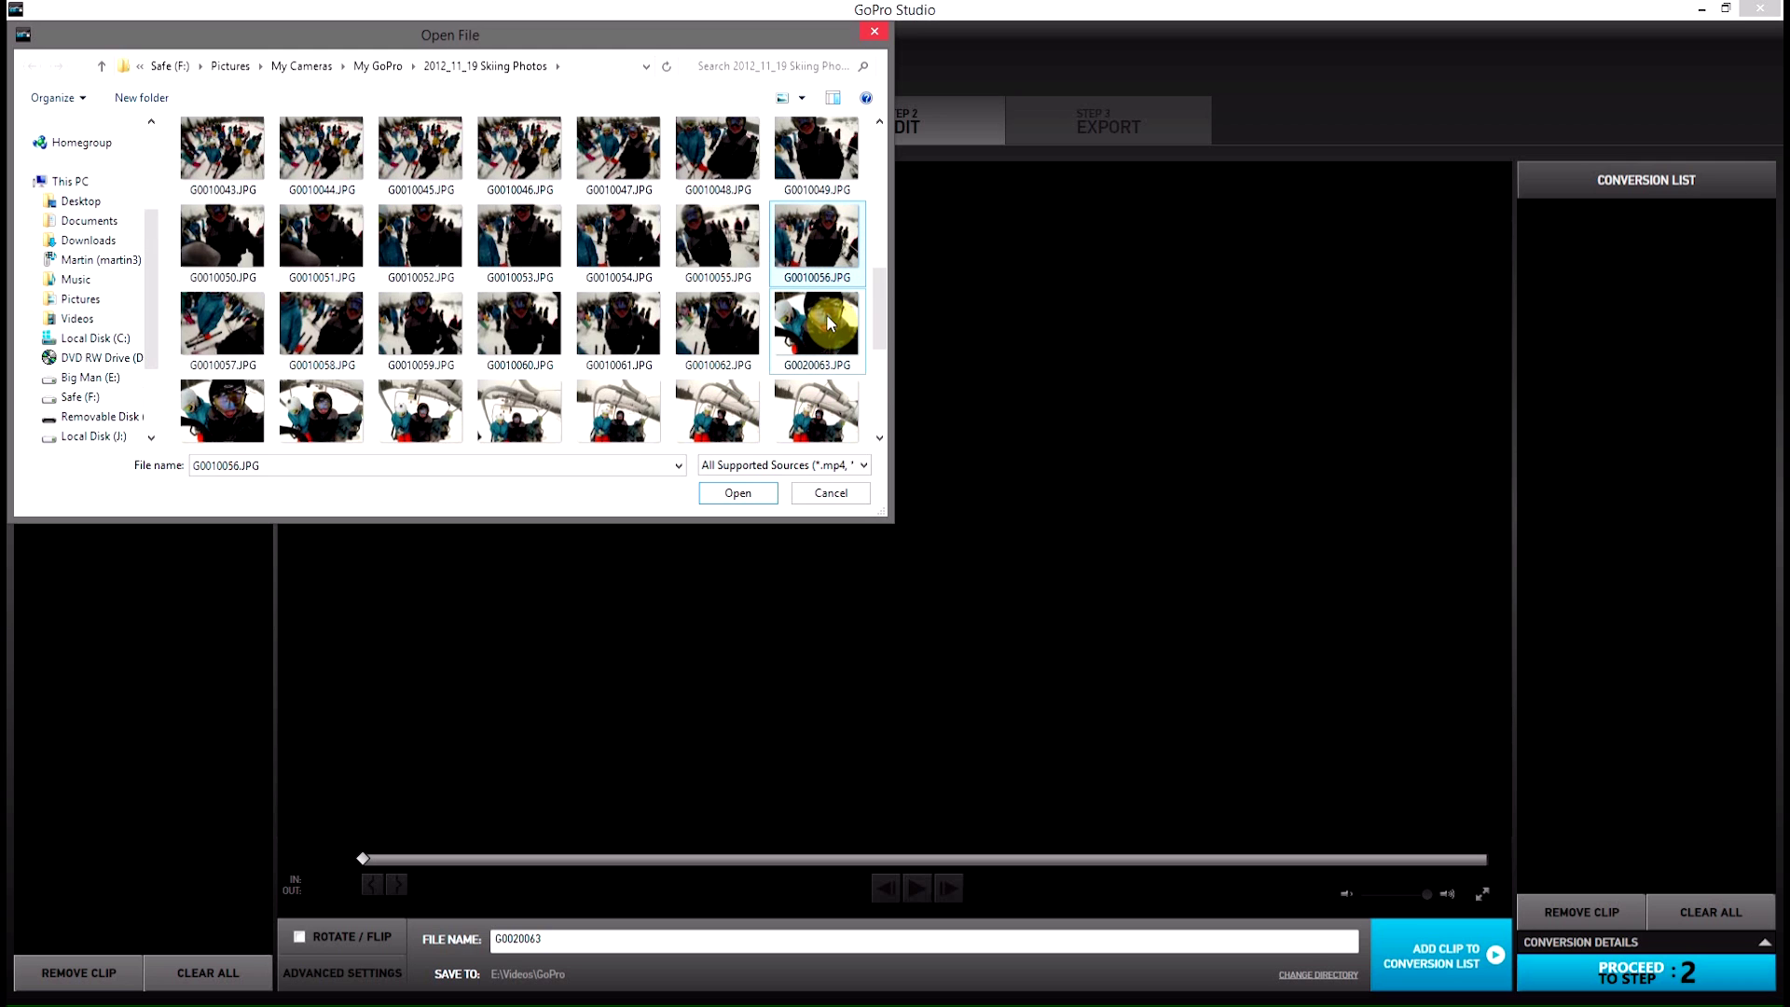
pyautogui.scroll(-3, 604, 312)
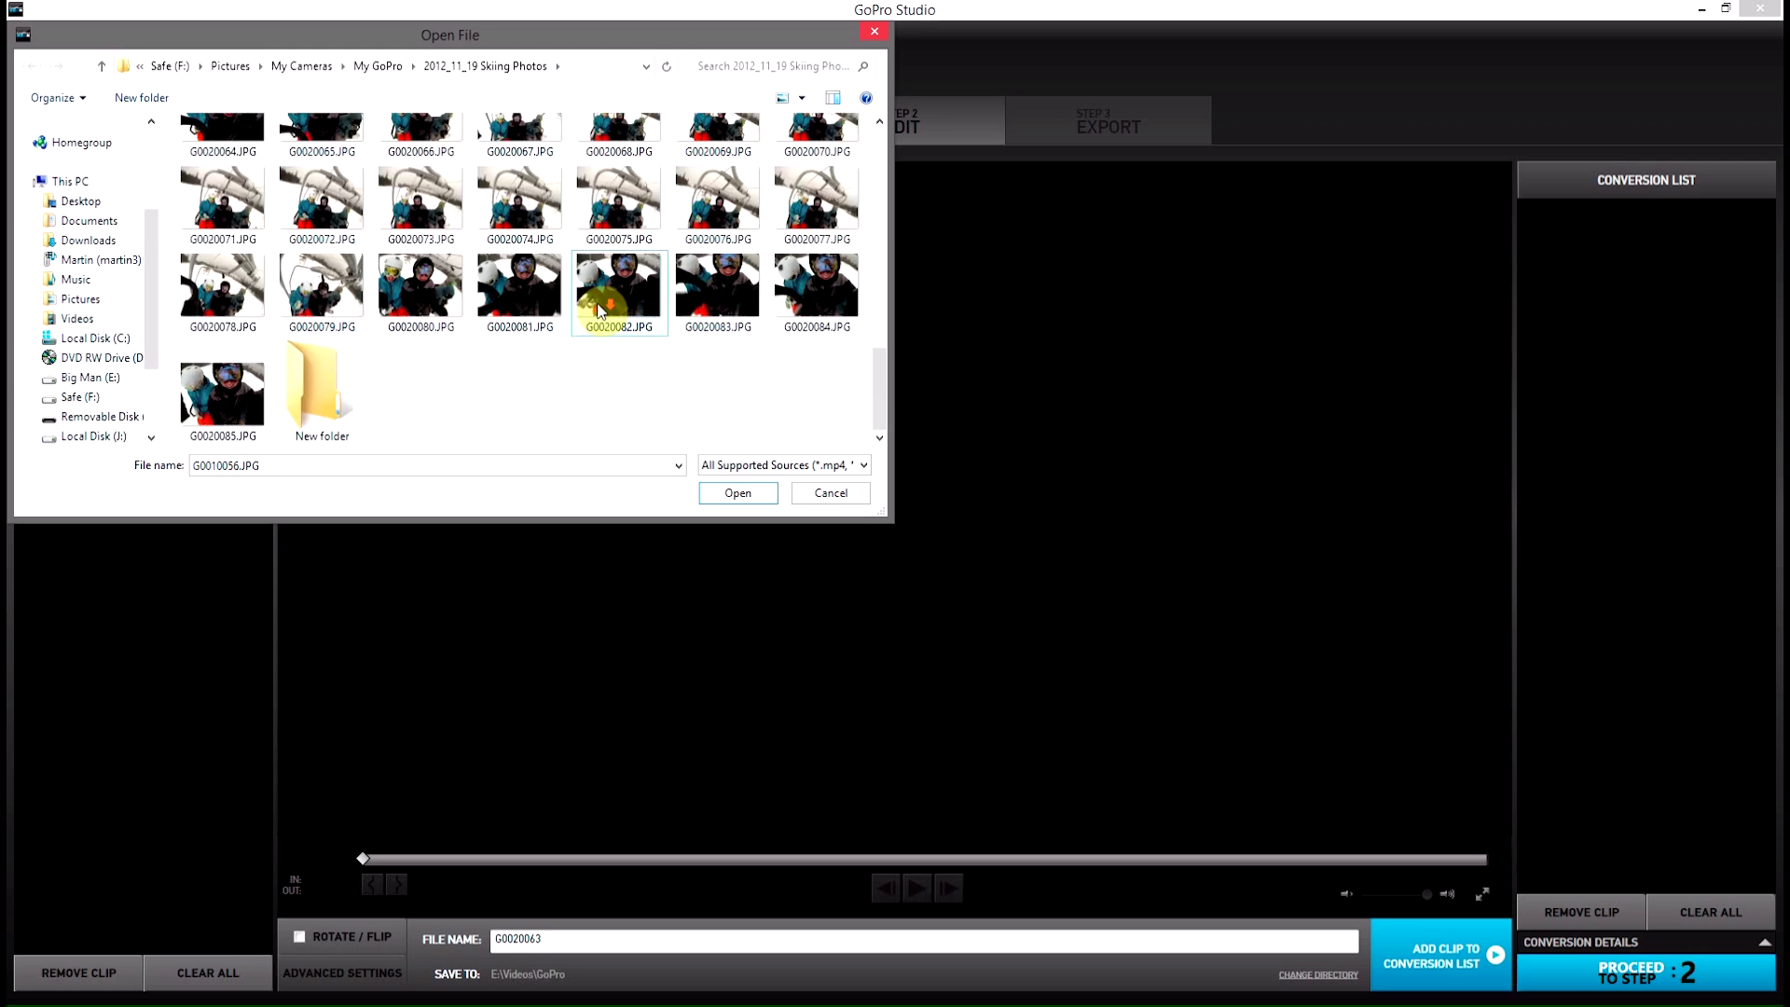
pyautogui.doubleClick(318, 383)
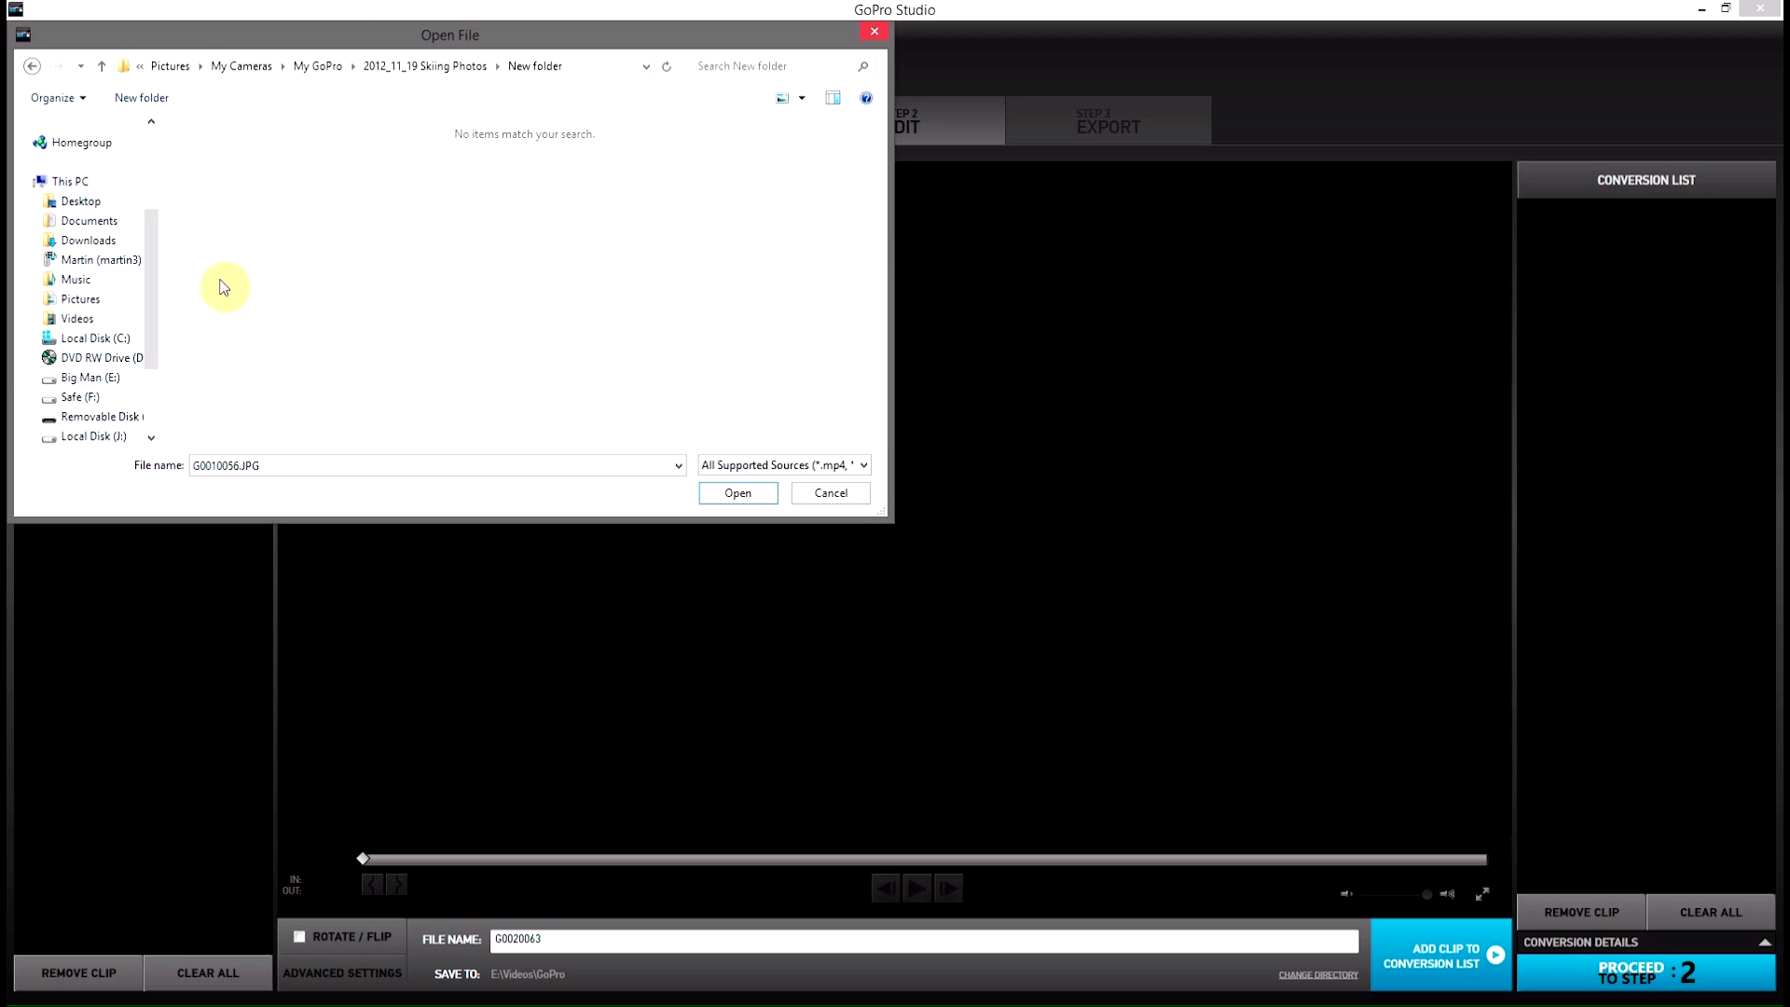
pyautogui.hotkey('ctrl', 'v')
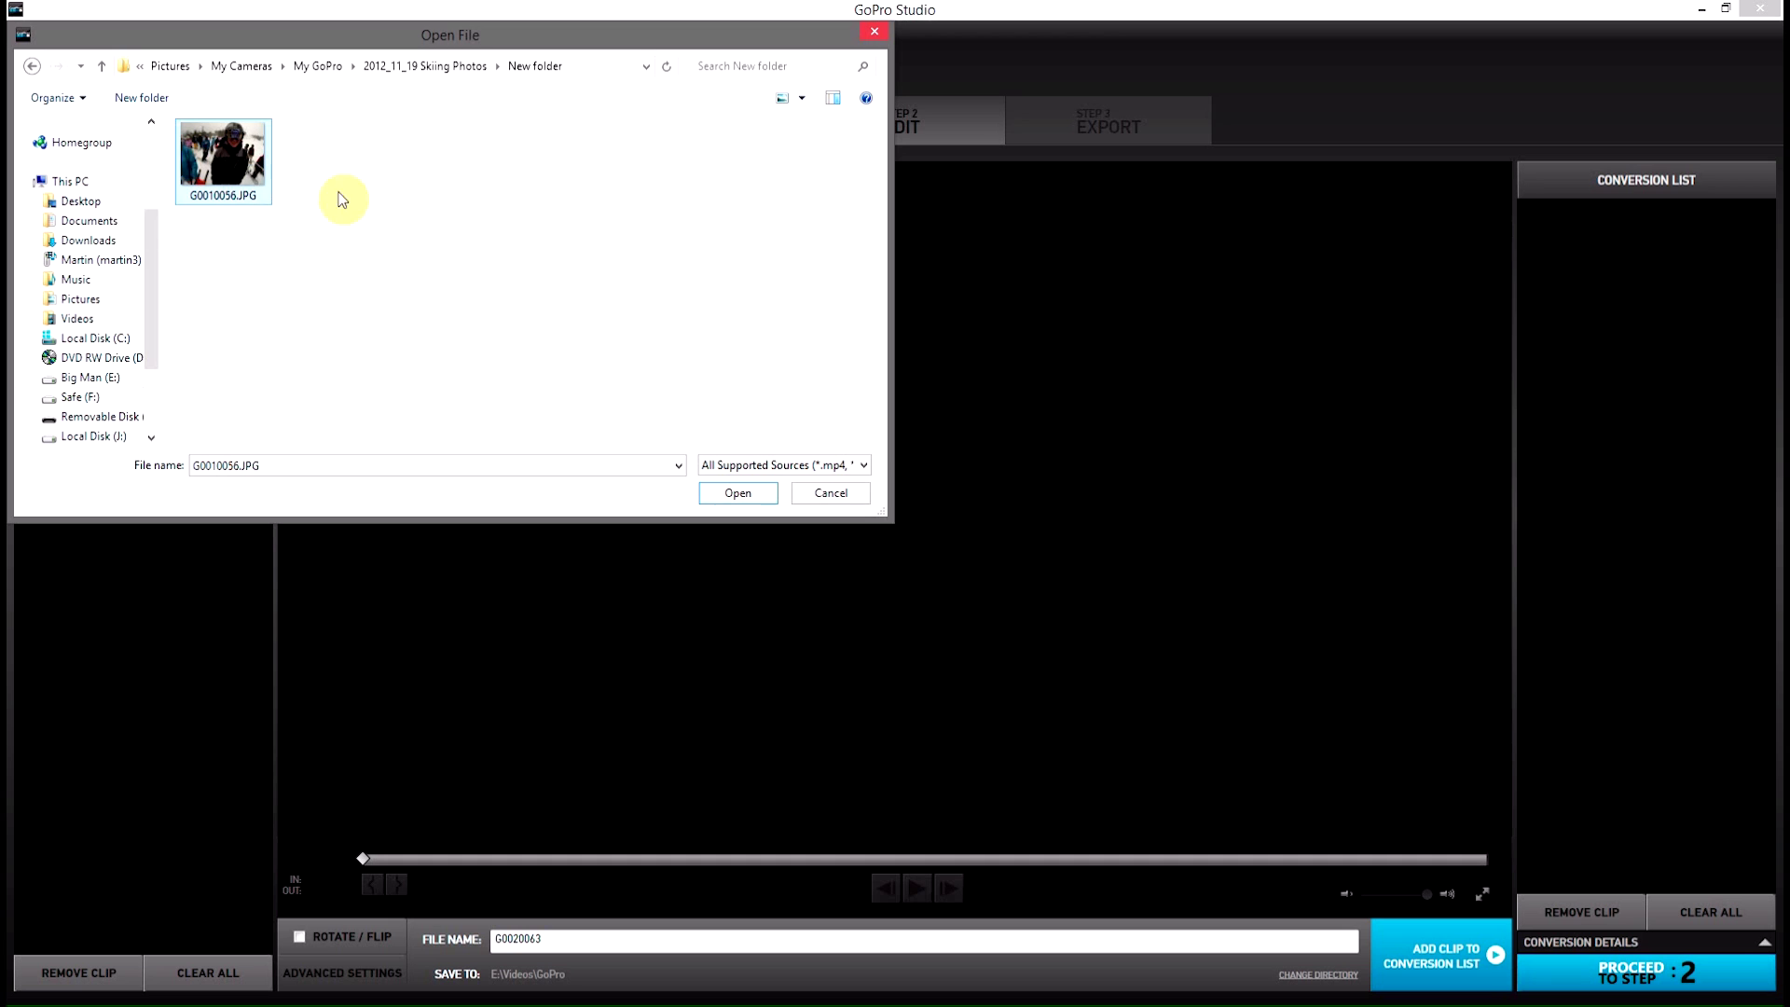
# Import G0010056.JPG for conversion and show its Advanced Settings (AVI, Medium quality).
pyautogui.click(746, 494)
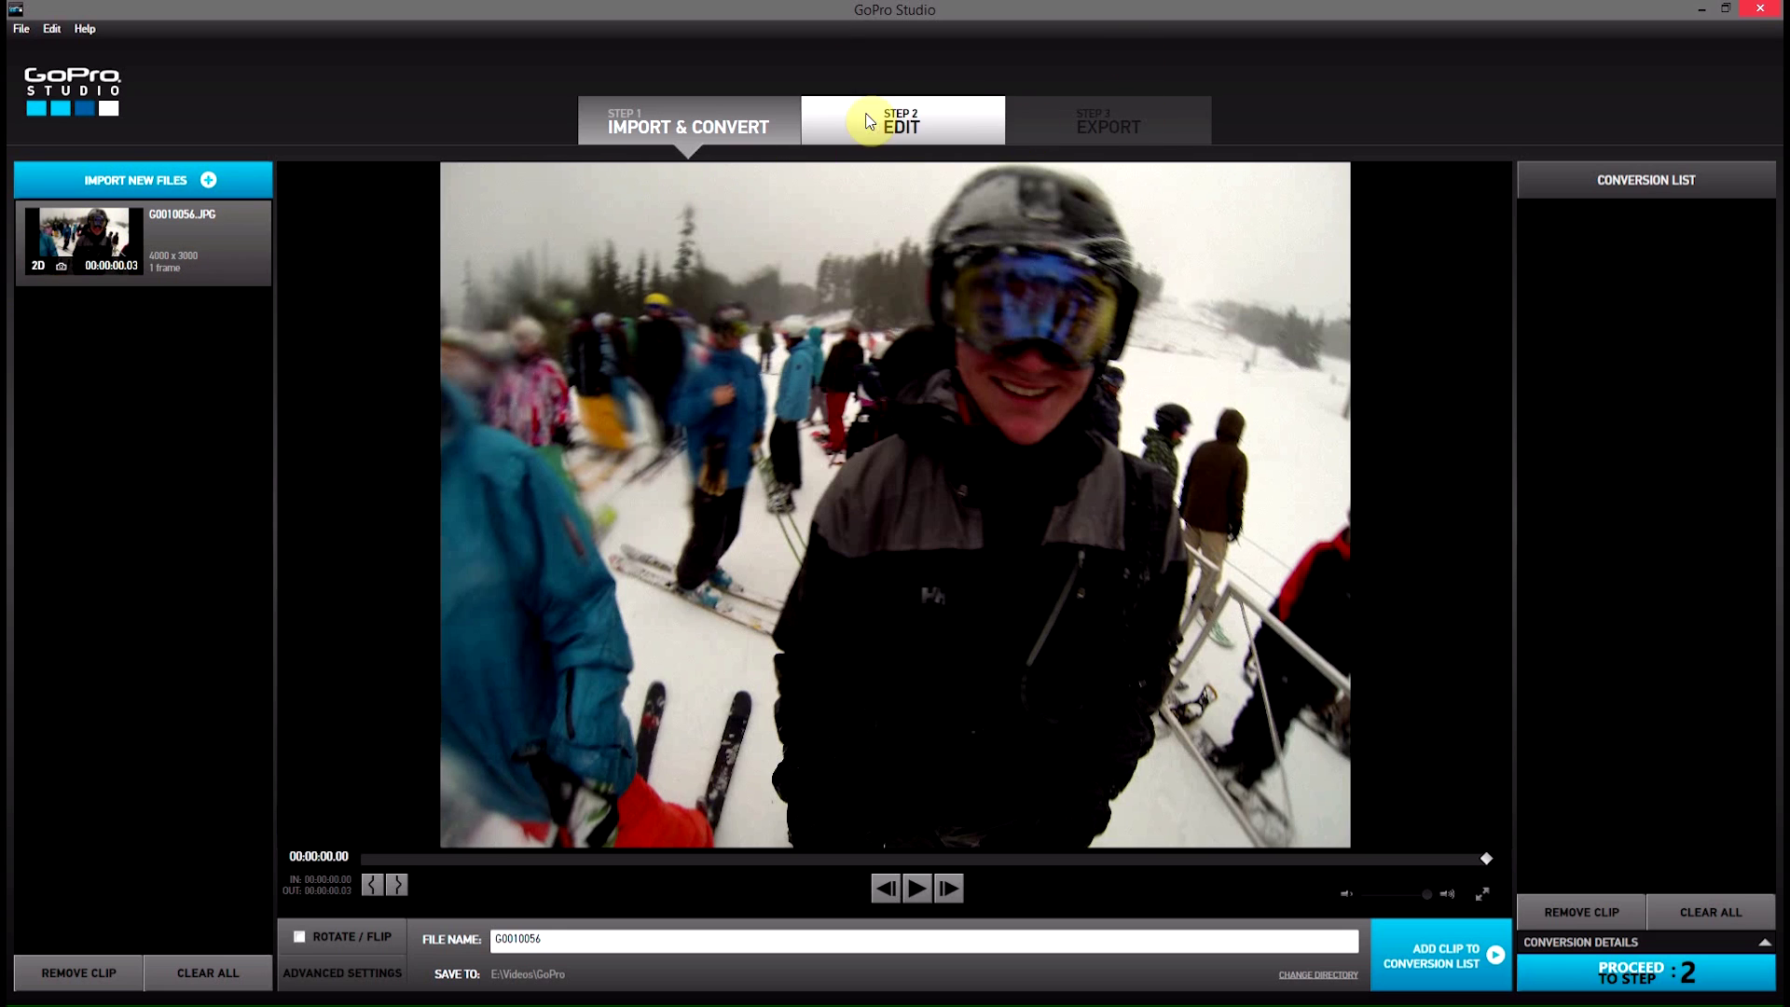
pyautogui.click(347, 979)
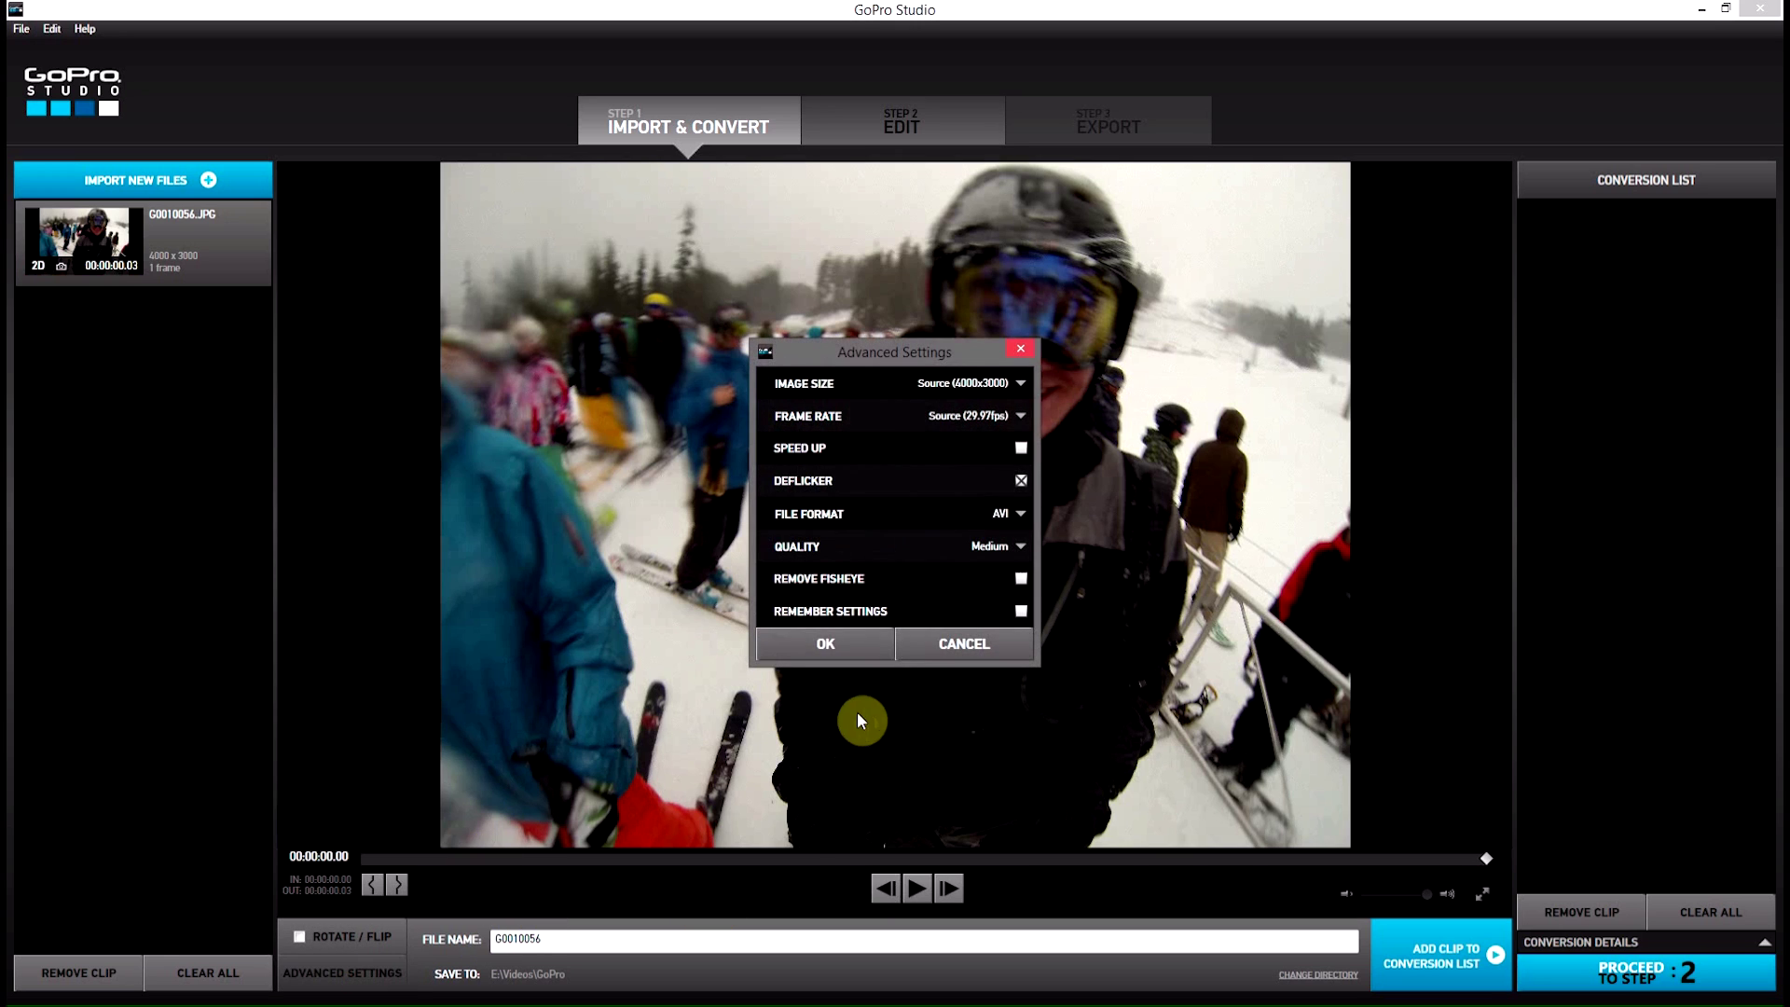
# Set the frame rate to 5 sec/frame, queue G0010056.JPG, and convert it to AVI.
pyautogui.click(1005, 417)
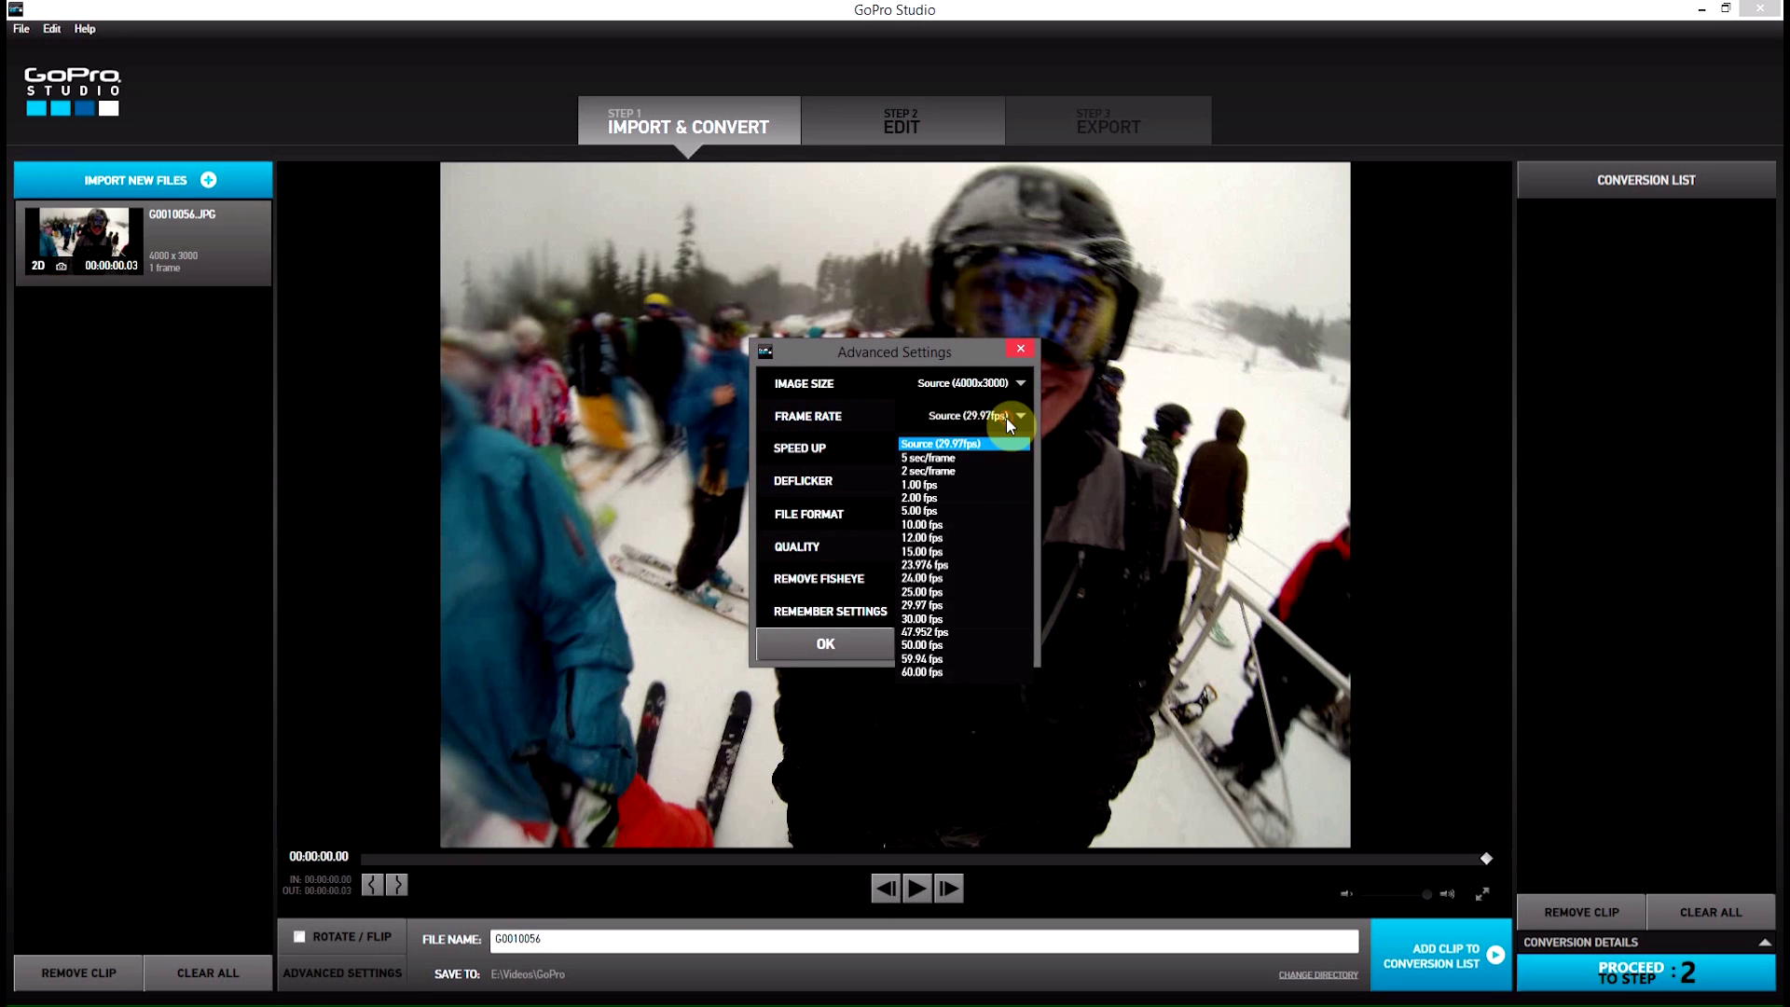
pyautogui.click(953, 459)
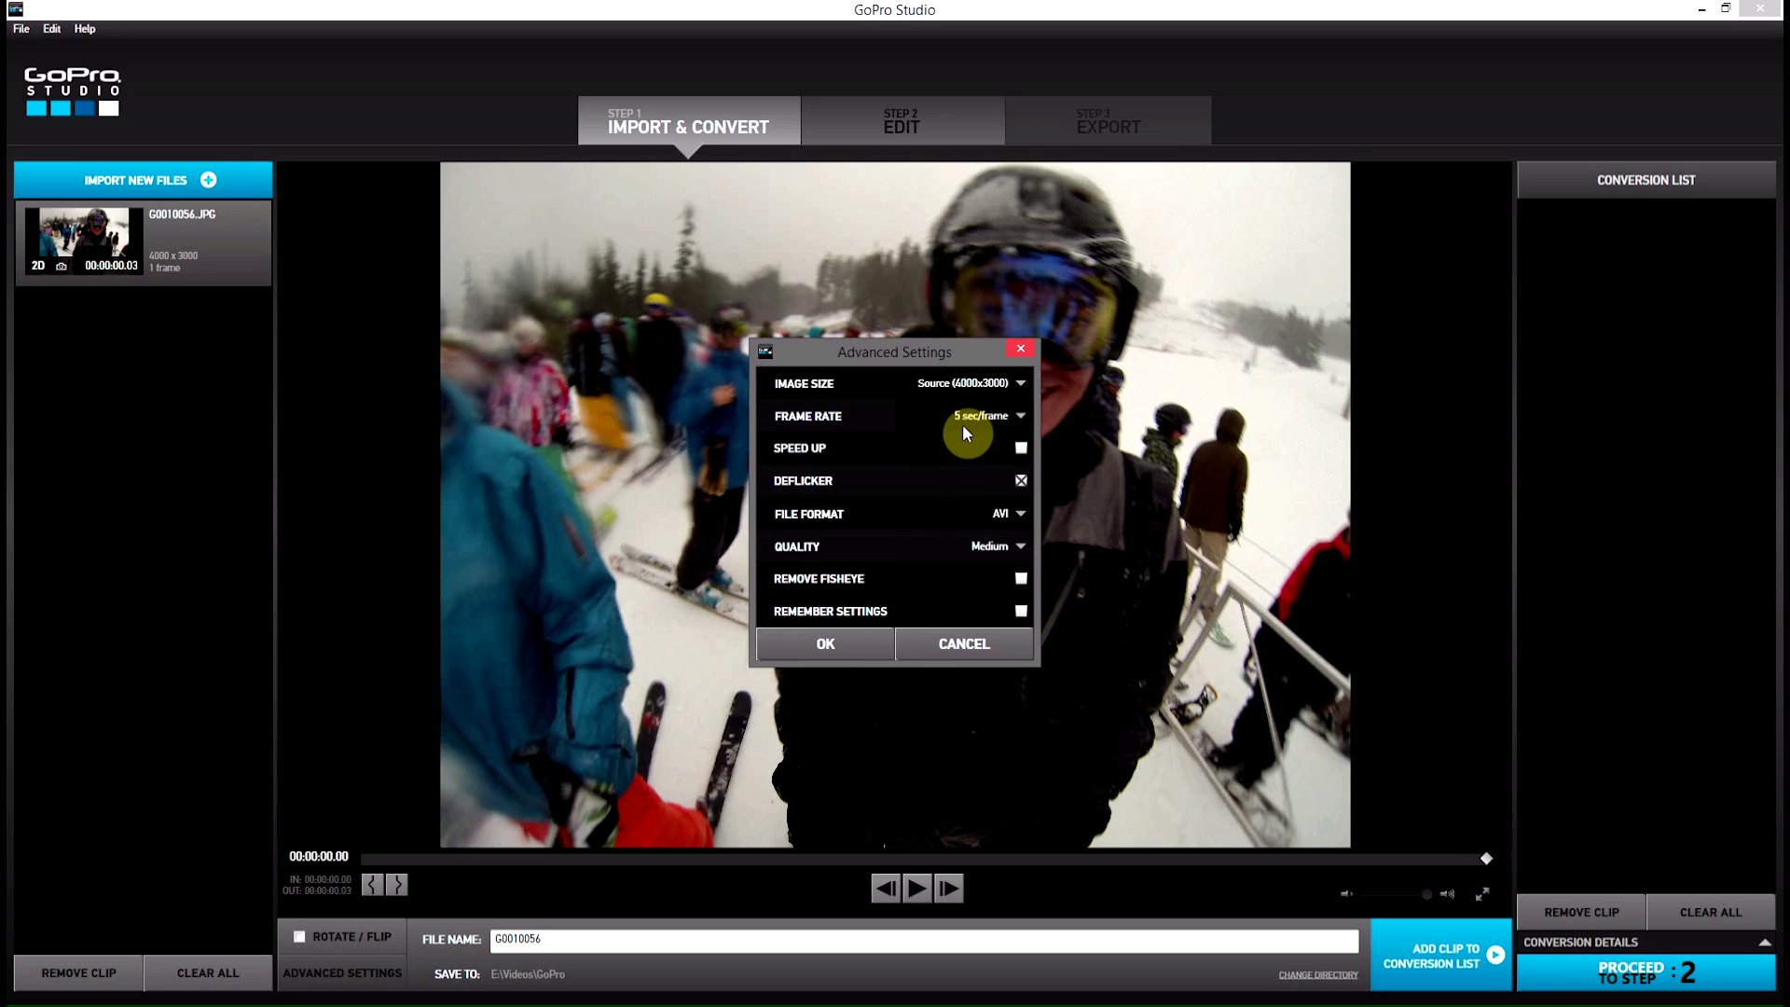
pyautogui.click(859, 647)
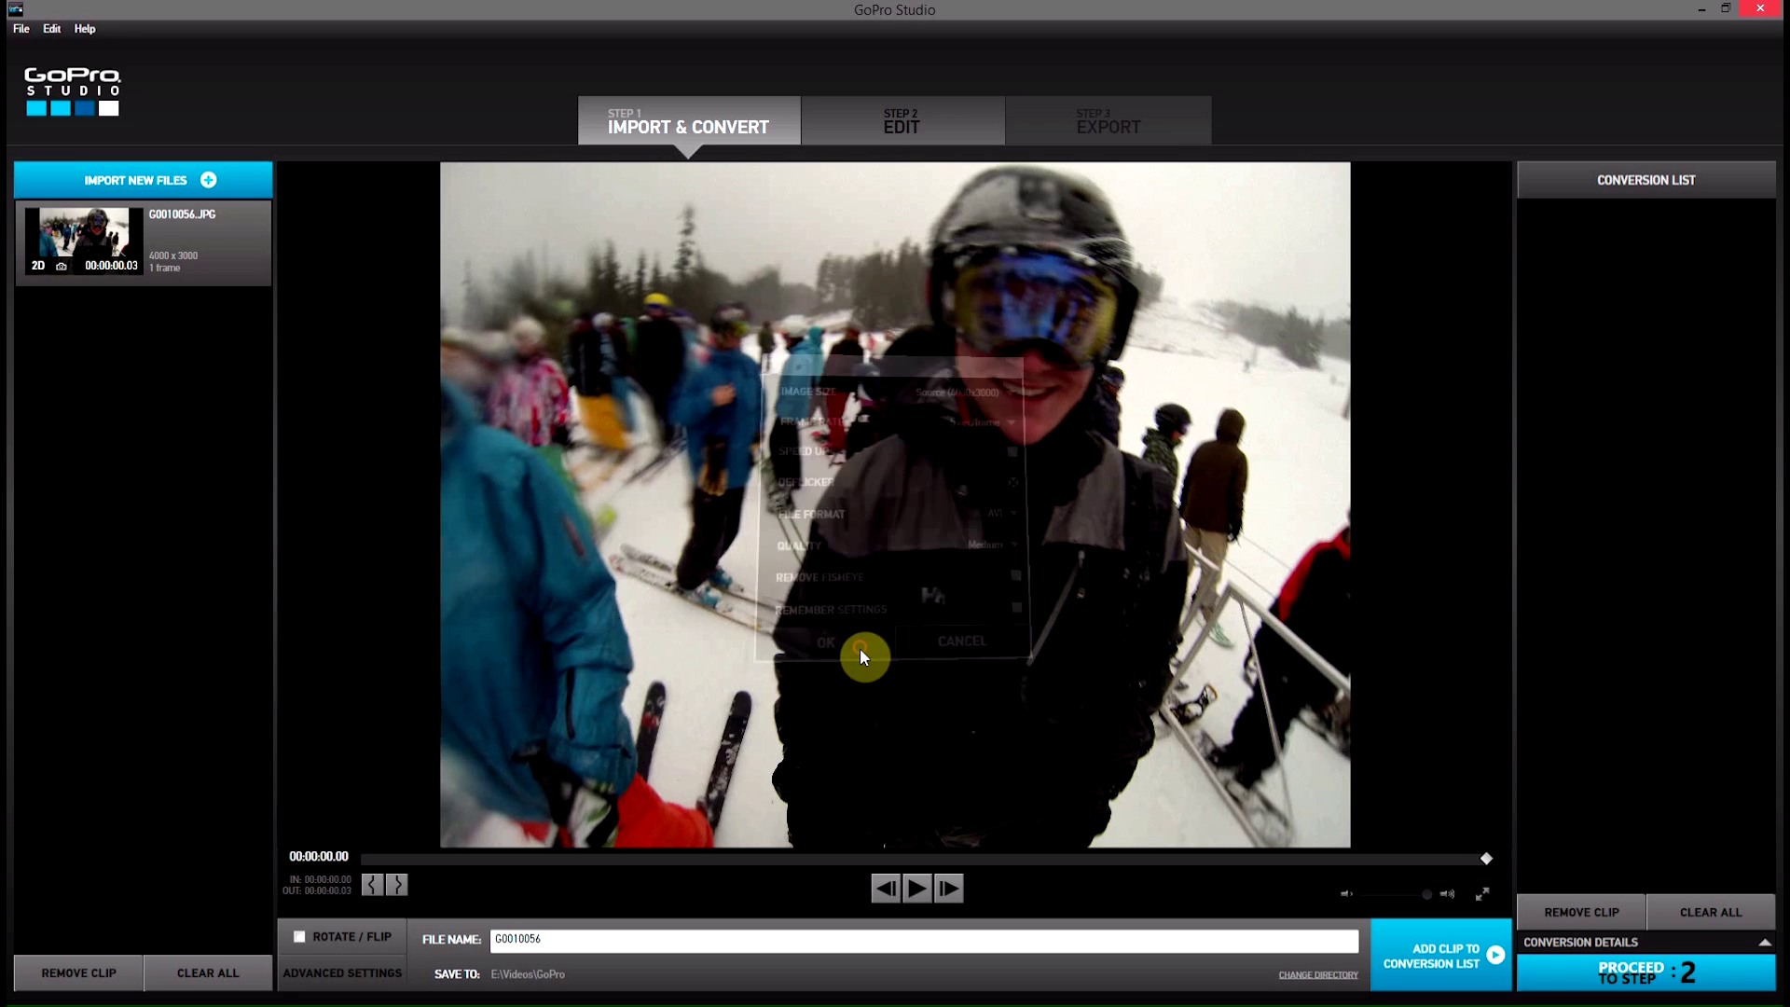
pyautogui.click(1440, 977)
pyautogui.click(1697, 969)
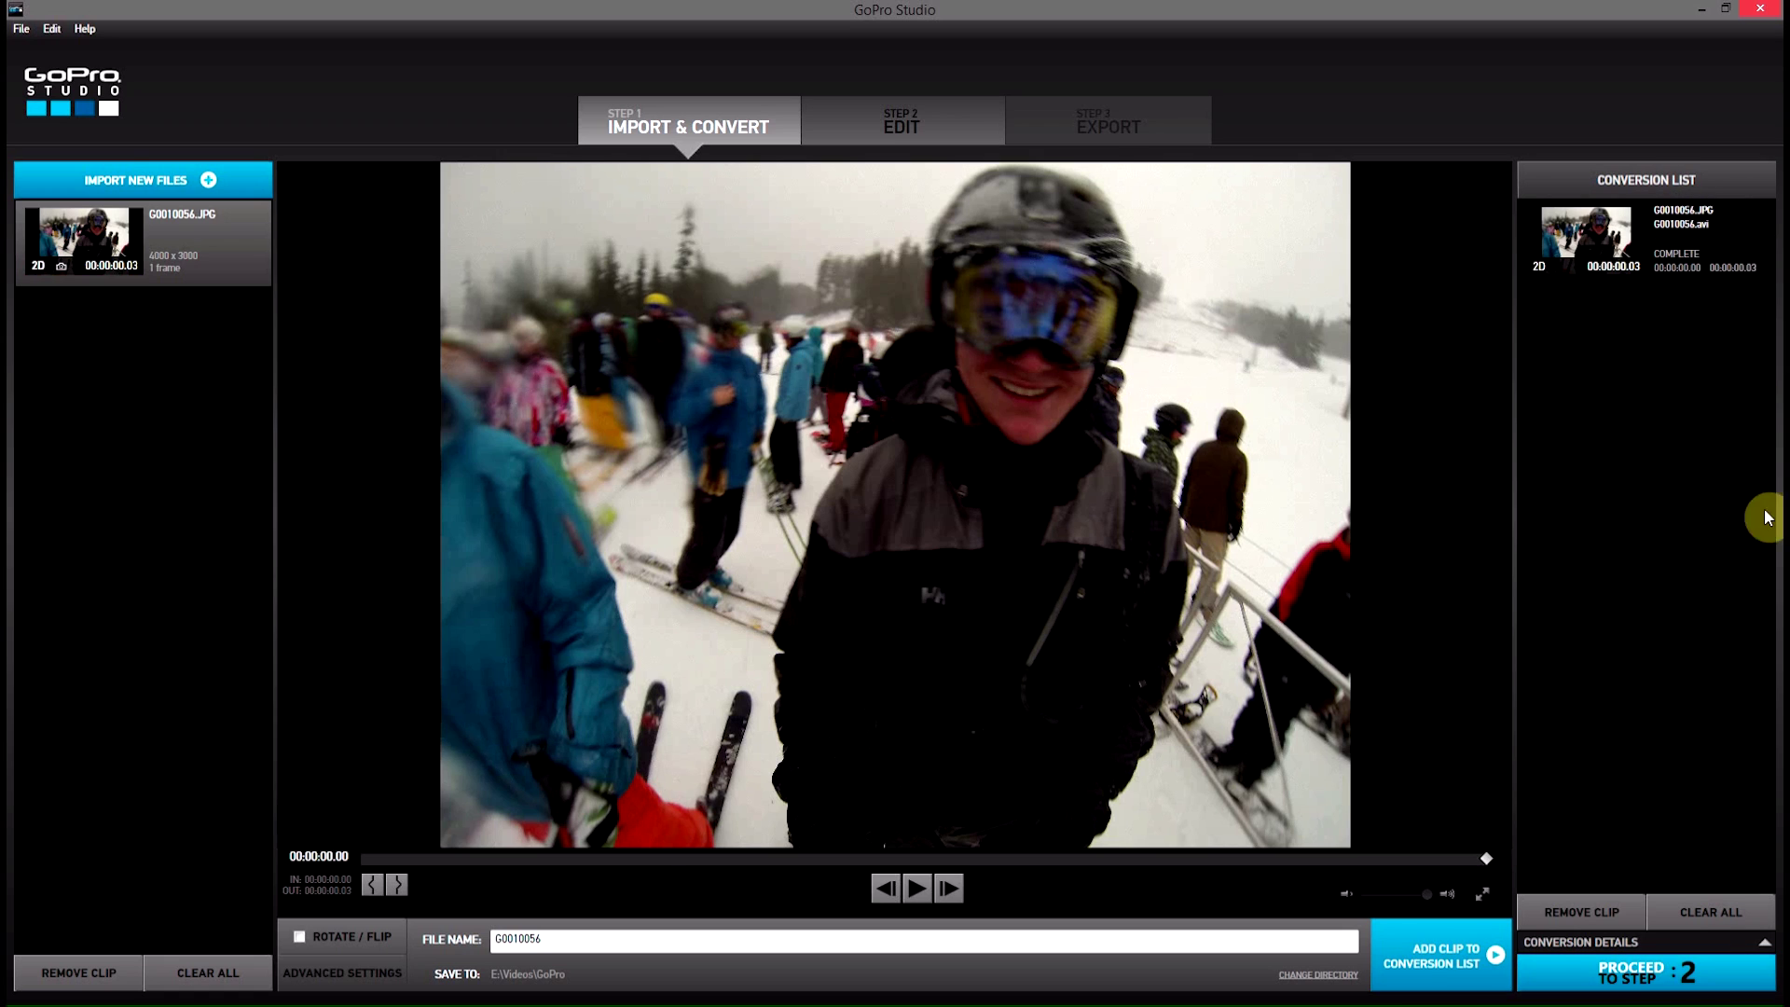
# In the Edit stage, place G0010056.AVI on the video track and play it.
pyautogui.click(850, 117)
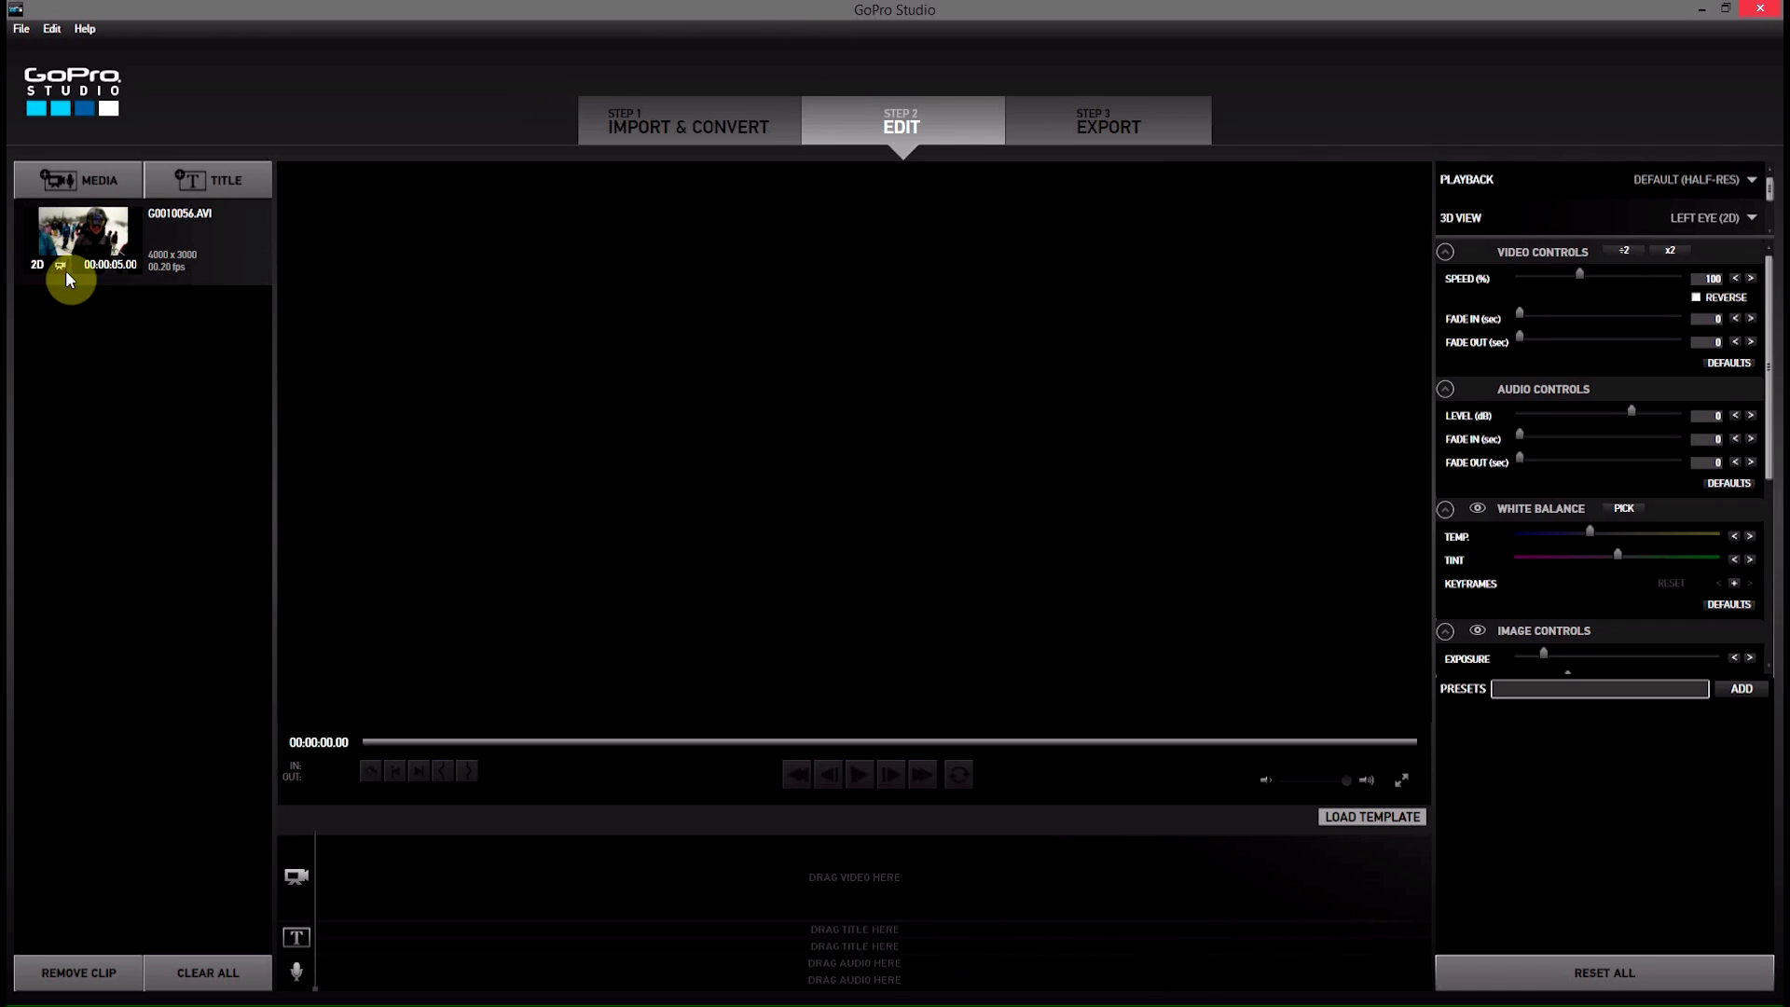
pyautogui.moveTo(271, 322); pyautogui.dragTo(341, 880)
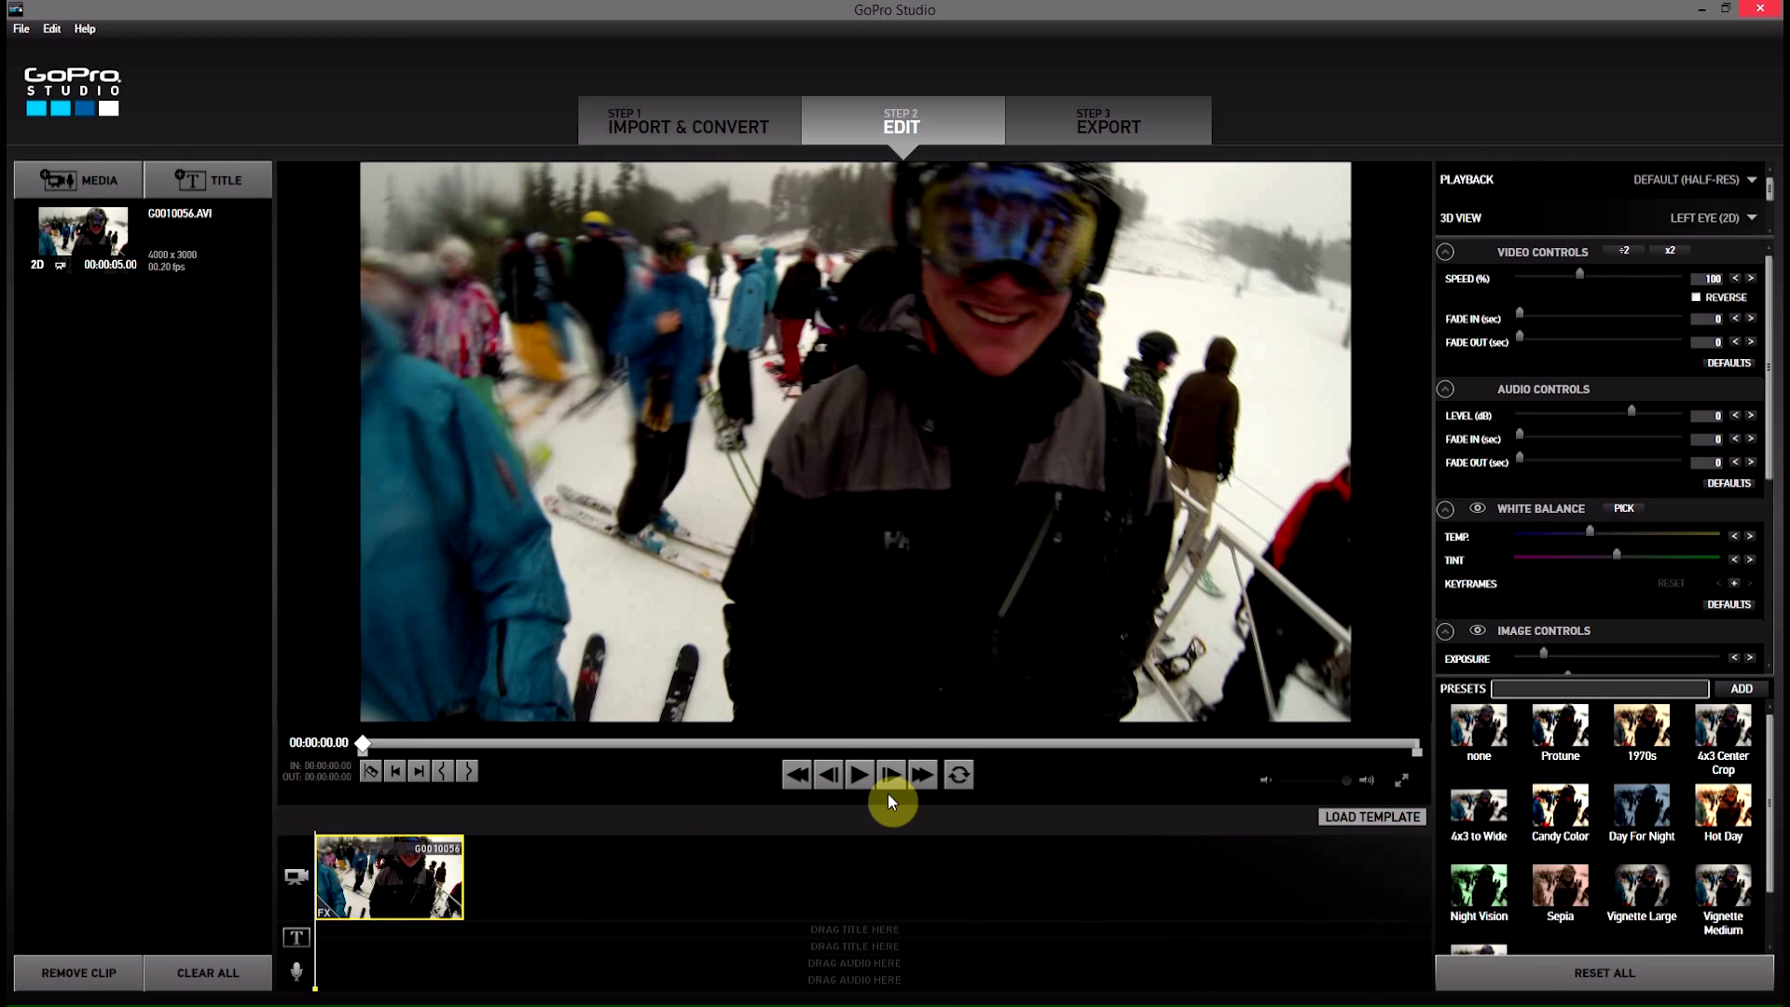
pyautogui.press('space')
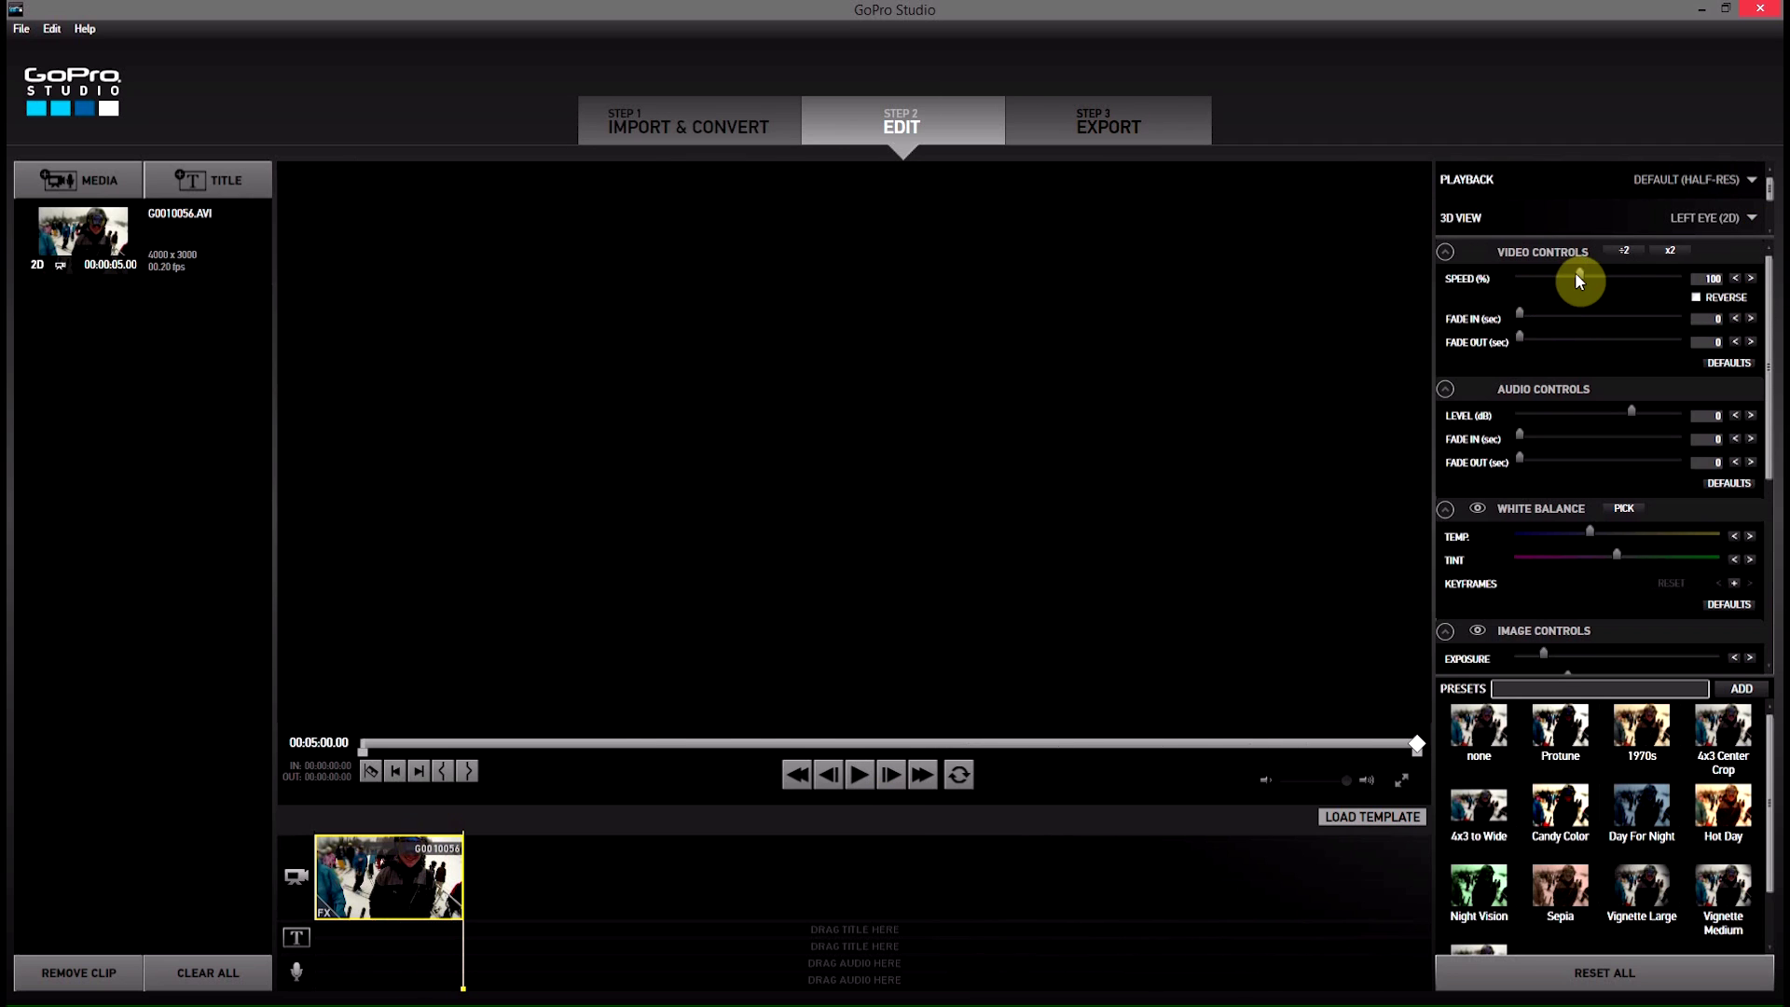
# Set the G0010056 clip's Speed (%) to 50 and preview the slowed playback.
pyautogui.doubleClick(1709, 278)
pyautogui.write('43')
pyautogui.press('Return')
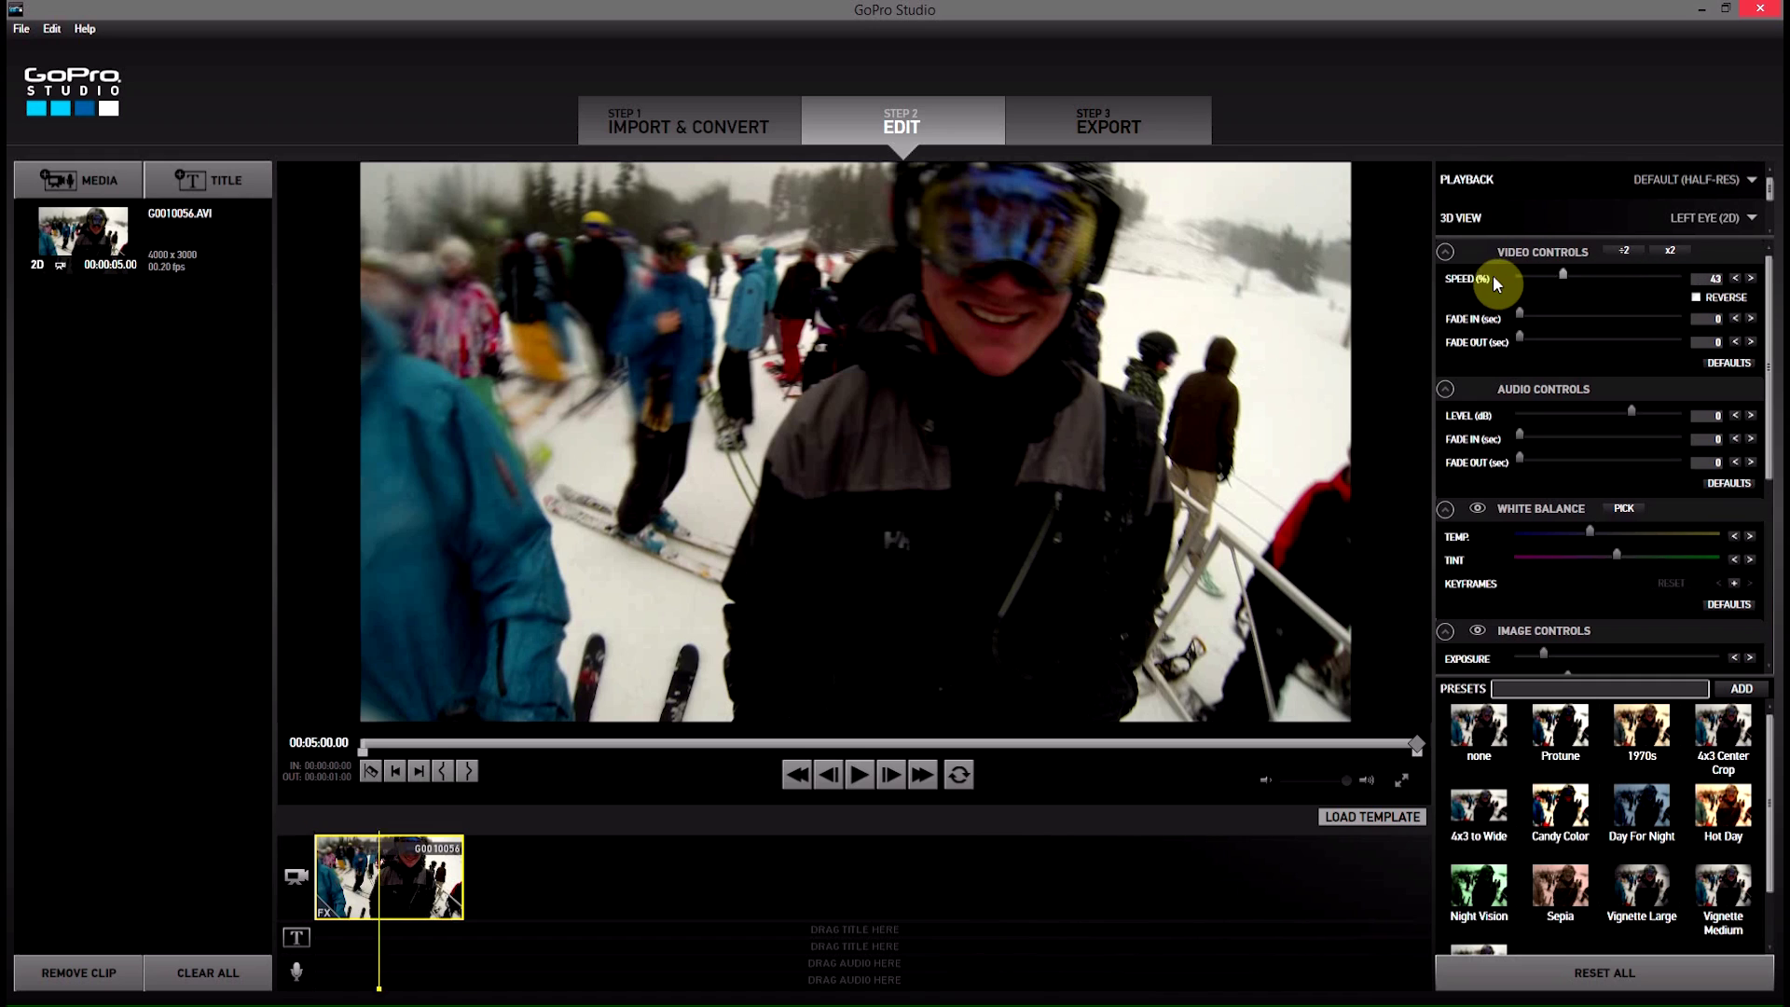
pyautogui.moveTo(1563, 276); pyautogui.dragTo(1607, 287)
pyautogui.doubleClick(1710, 278)
pyautogui.write('100')
pyautogui.press('Return')
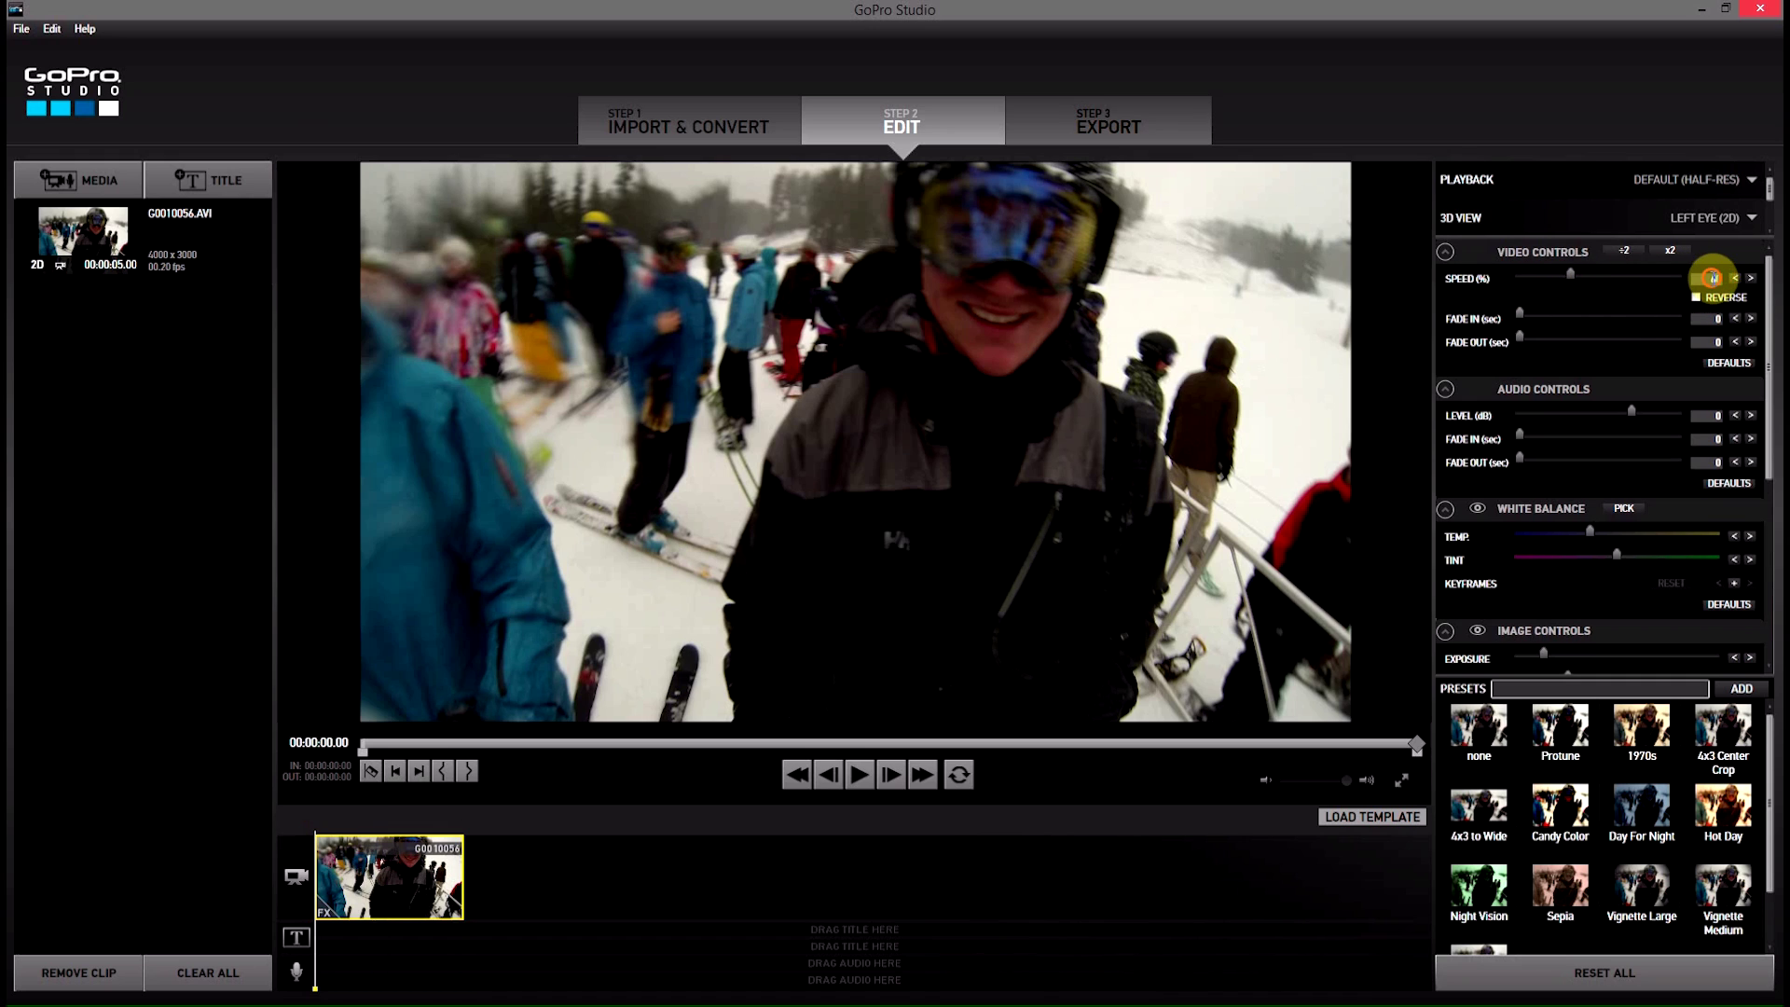
pyautogui.write('60')
pyautogui.click(1728, 279)
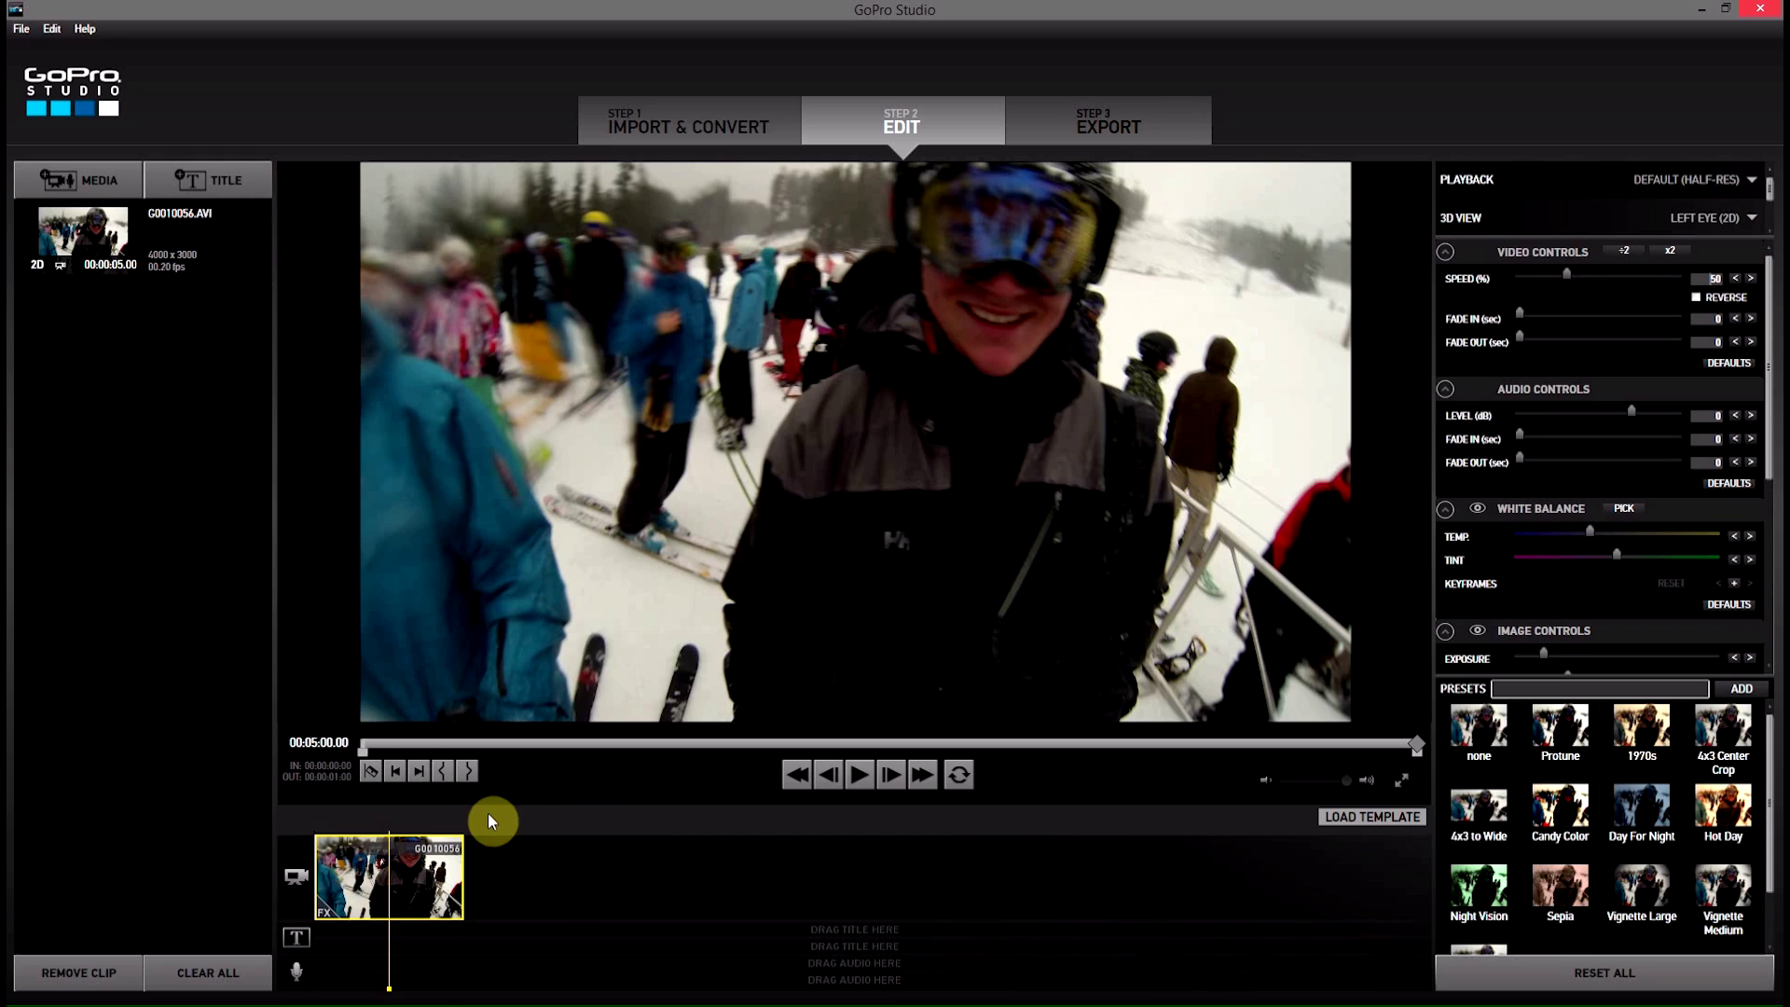
pyautogui.click(863, 779)
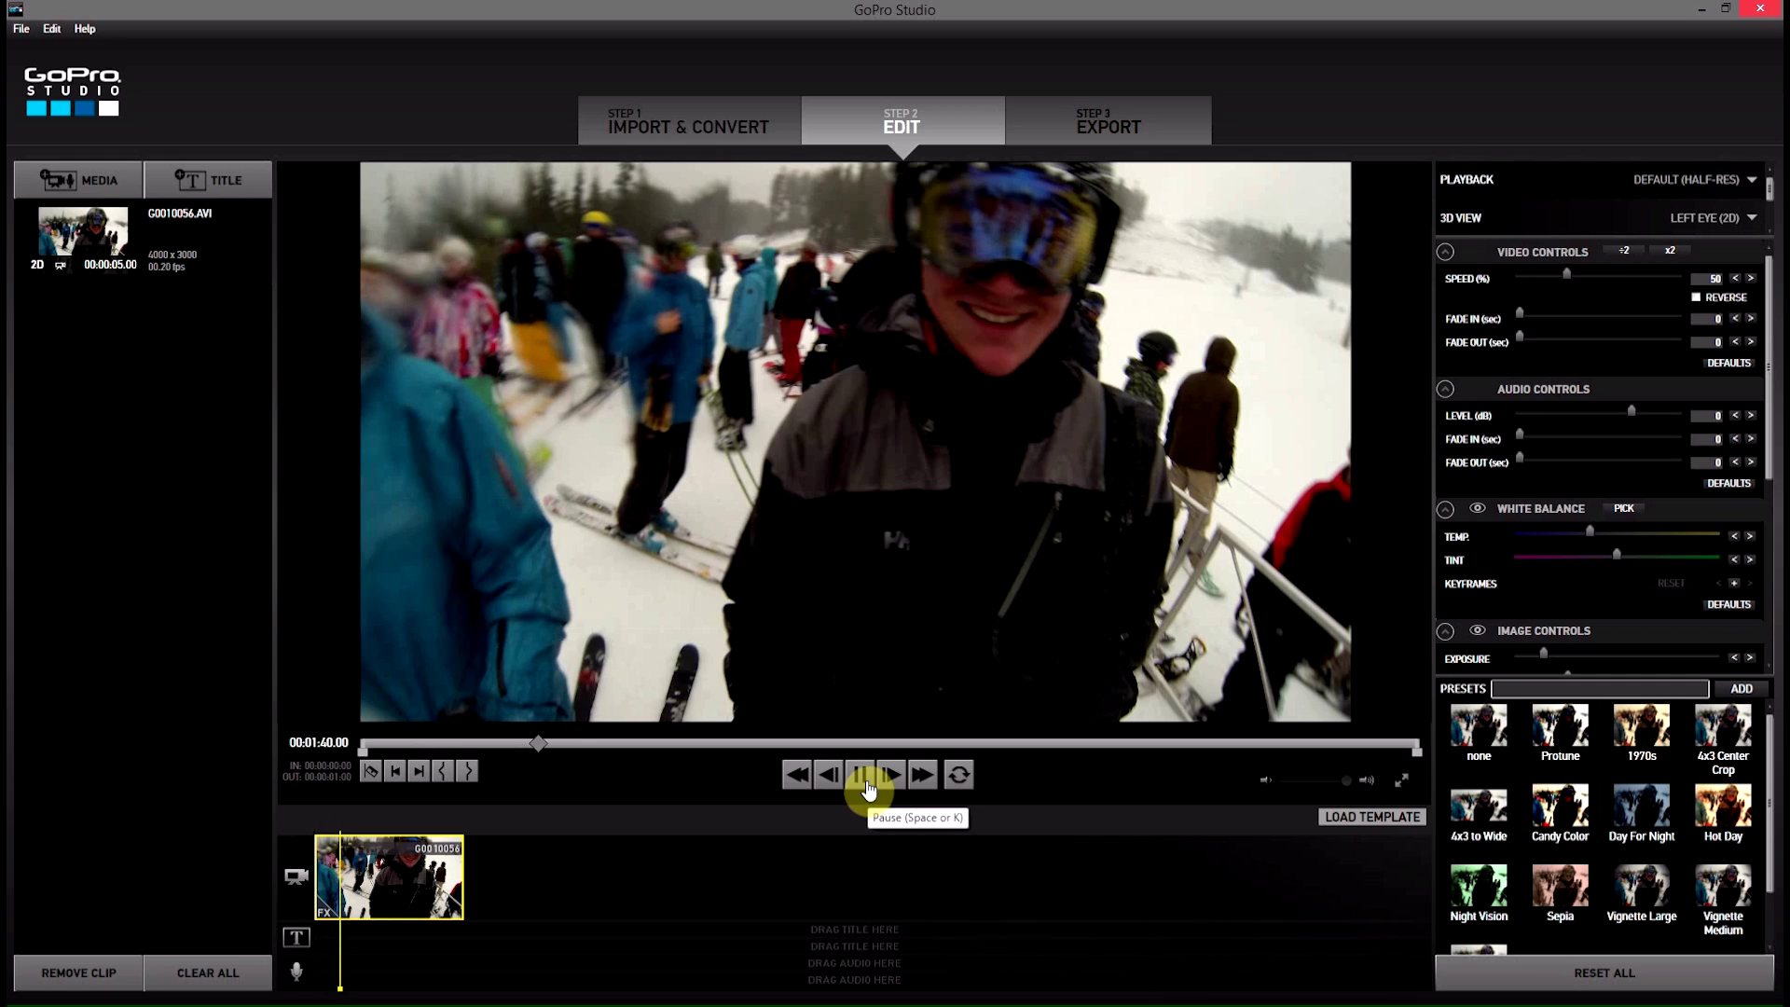
pyautogui.click(867, 790)
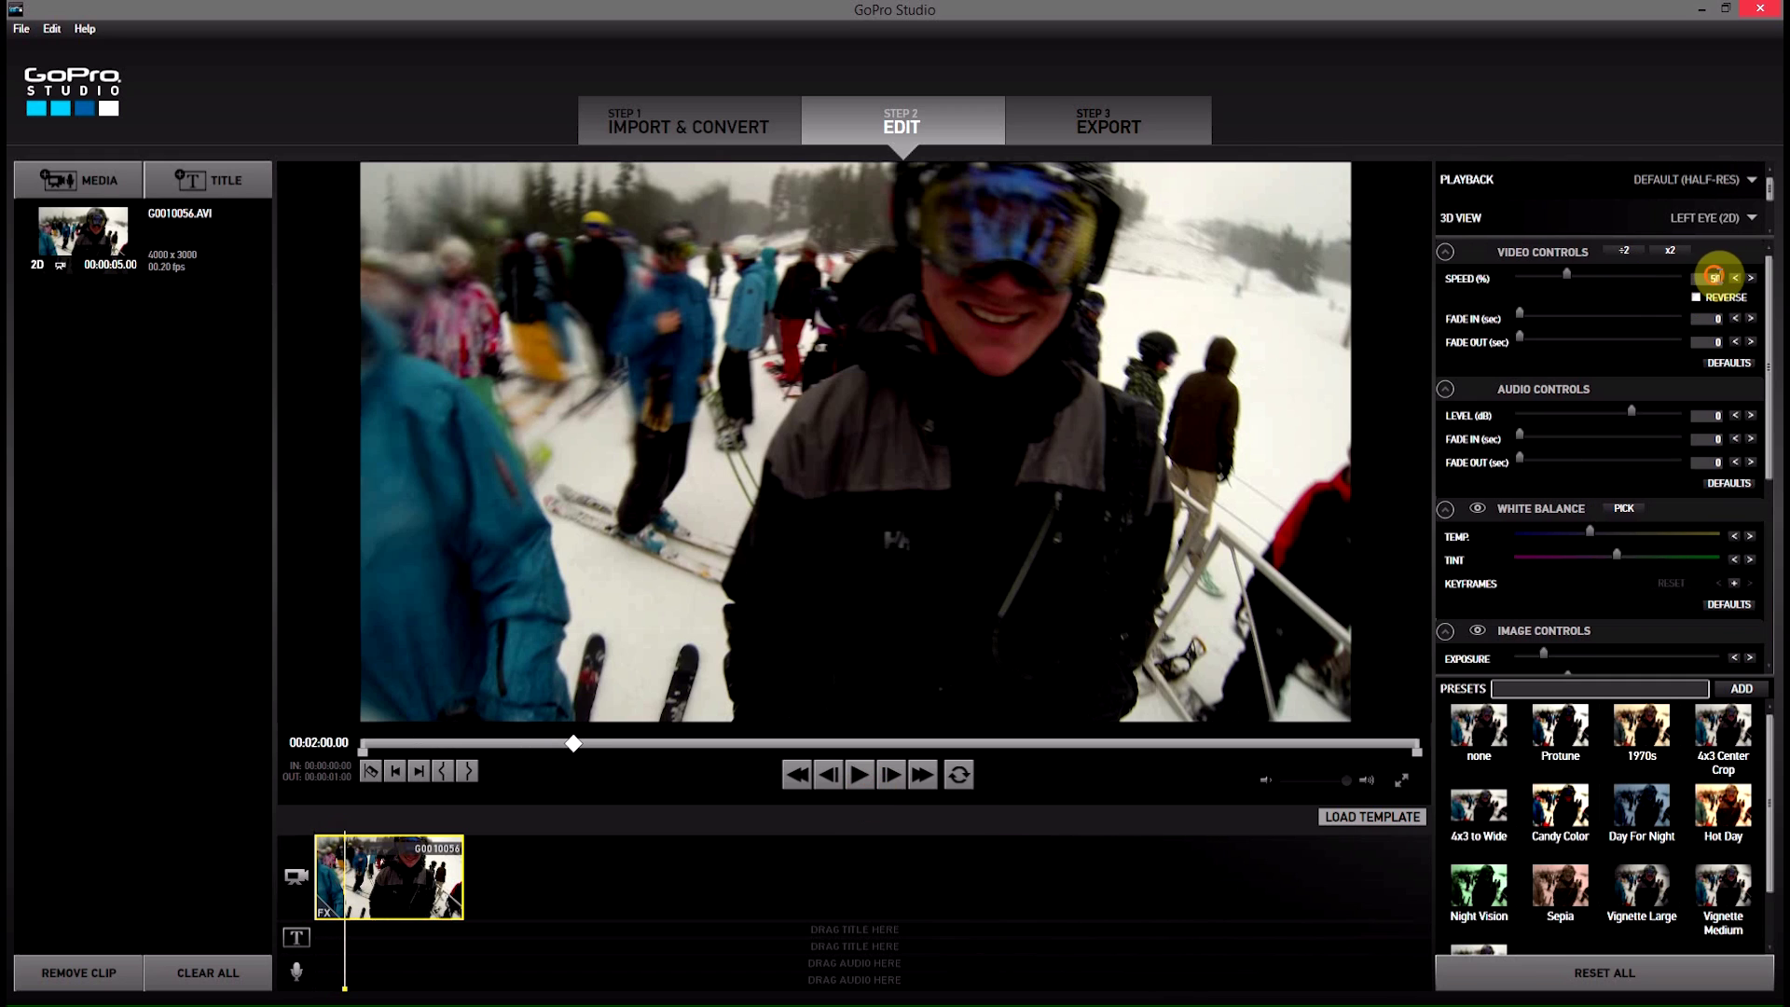